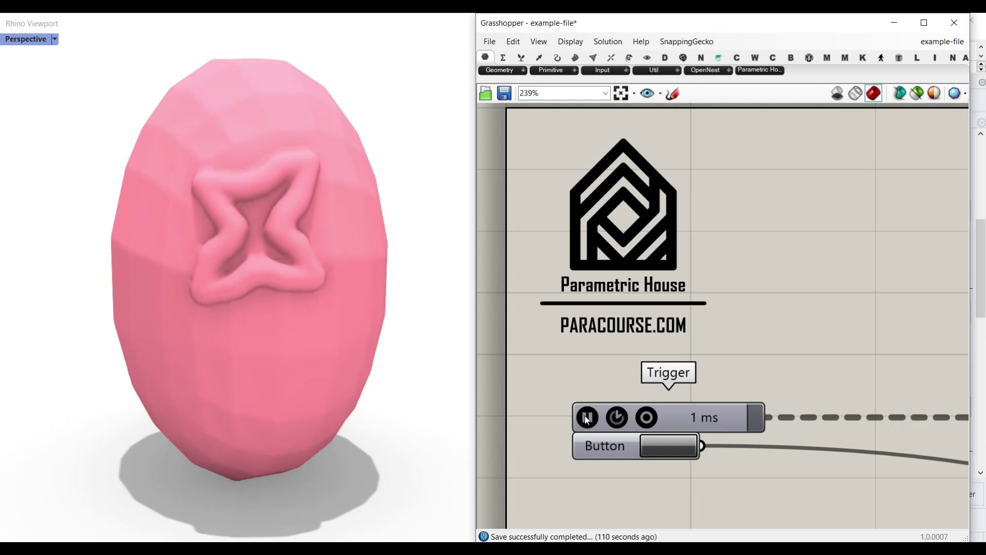
- Examine the brain-like pattern growing over the pink egg-shaped mesh from several sides
{"action": "right_click_drag", "start_coordinate": [183, 325], "coordinate": [200, 354]}
{"action": "right_click_drag", "start_coordinate": [165, 386], "coordinate": [301, 387]}
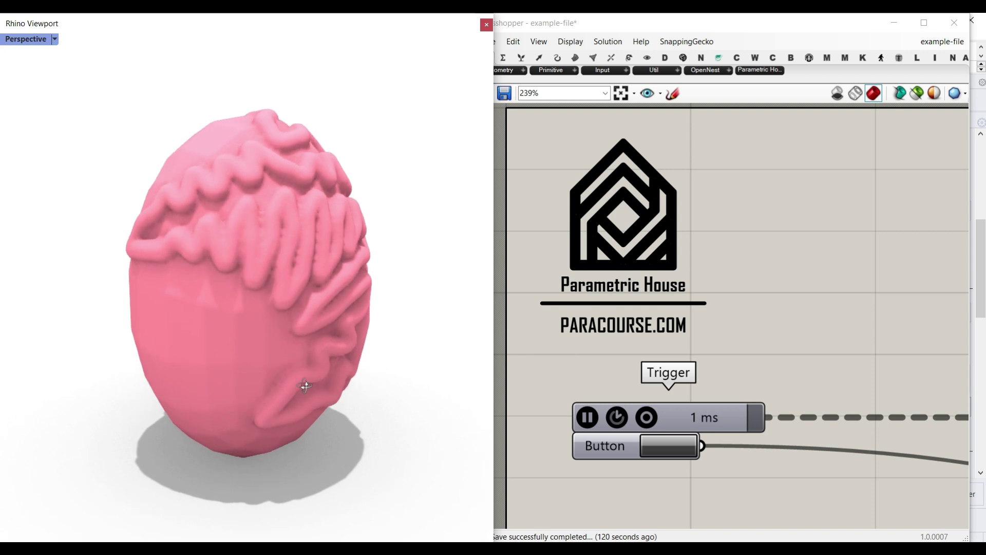
{"action": "scroll", "coordinate": [272, 288], "scroll_direction": "up", "scroll_amount": 2}
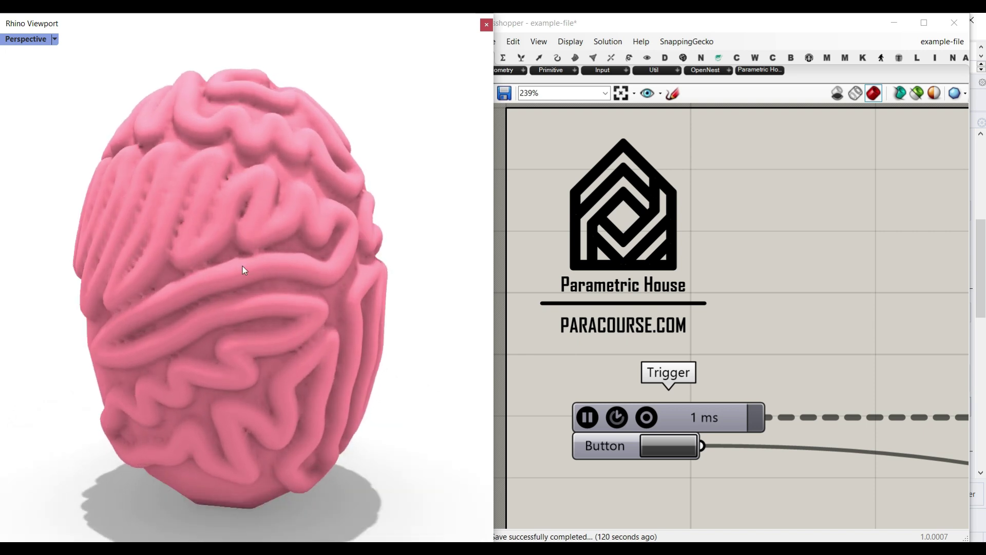
{"action": "right_click_drag", "start_coordinate": [285, 331], "coordinate": [247, 323]}
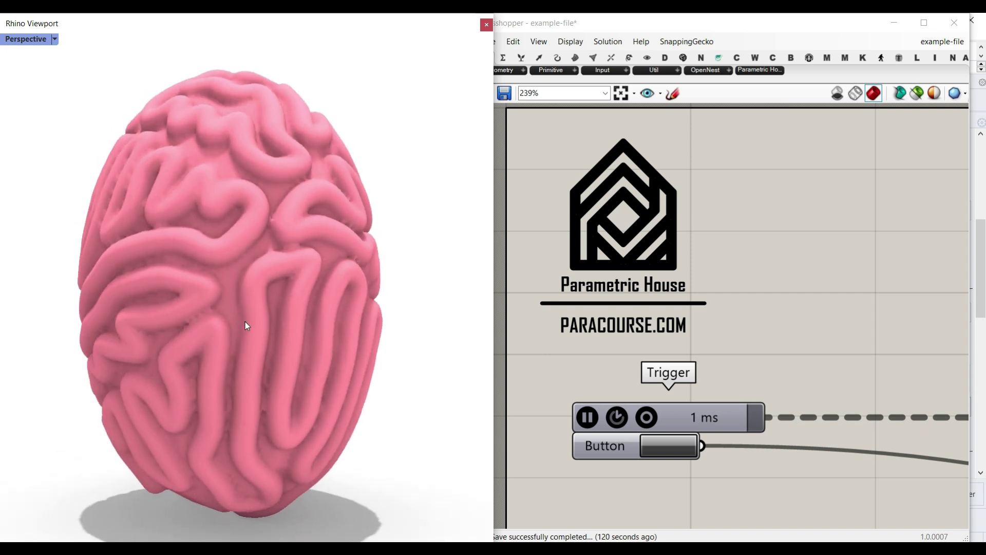
{"action": "scroll", "coordinate": [246, 325], "scroll_direction": "down", "scroll_amount": 2}
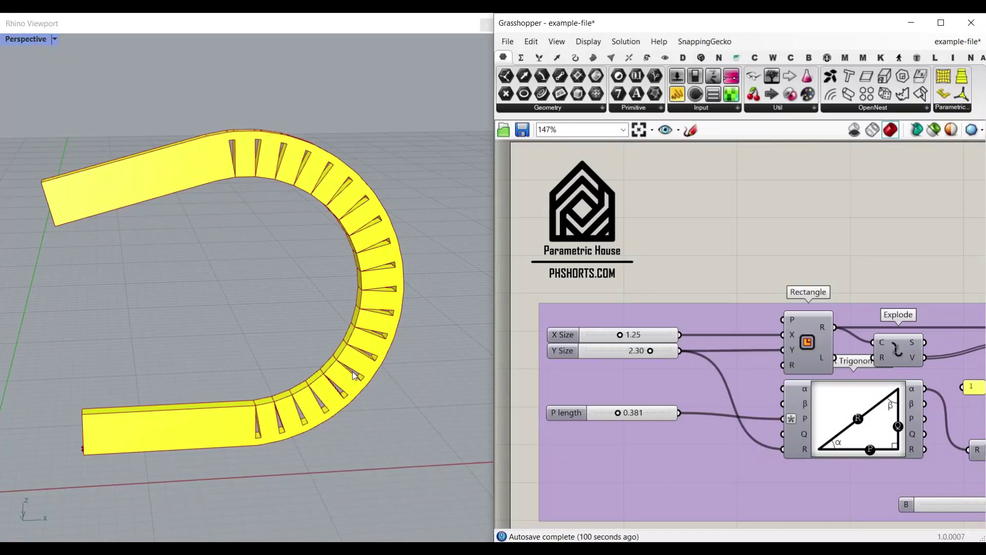
- Slightly increase the X Size and slightly decrease the Y Size of the kerf bending rectangle
{"action": "right_click_drag", "start_coordinate": [354, 375], "coordinate": [276, 390]}
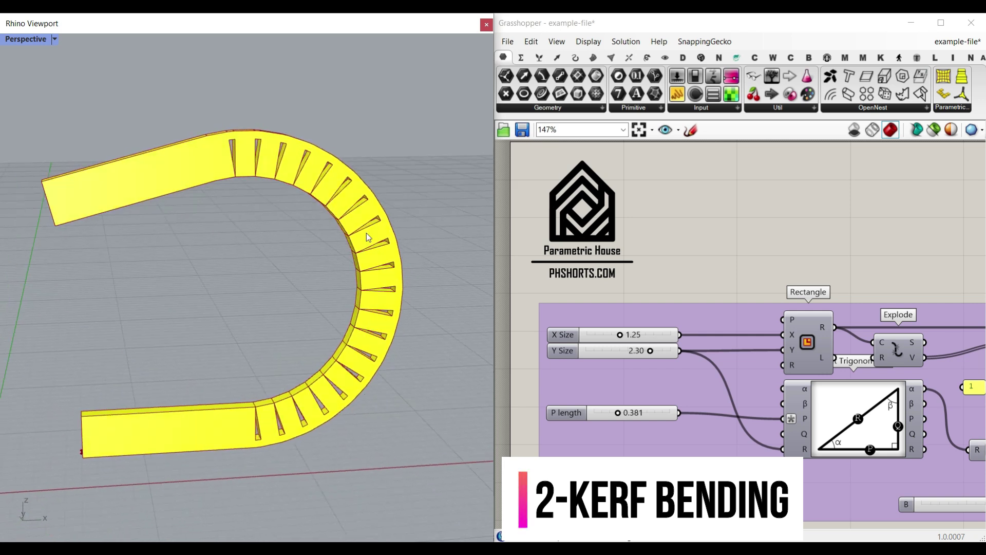
{"action": "scroll", "coordinate": [611, 340], "scroll_direction": "up", "scroll_amount": 3}
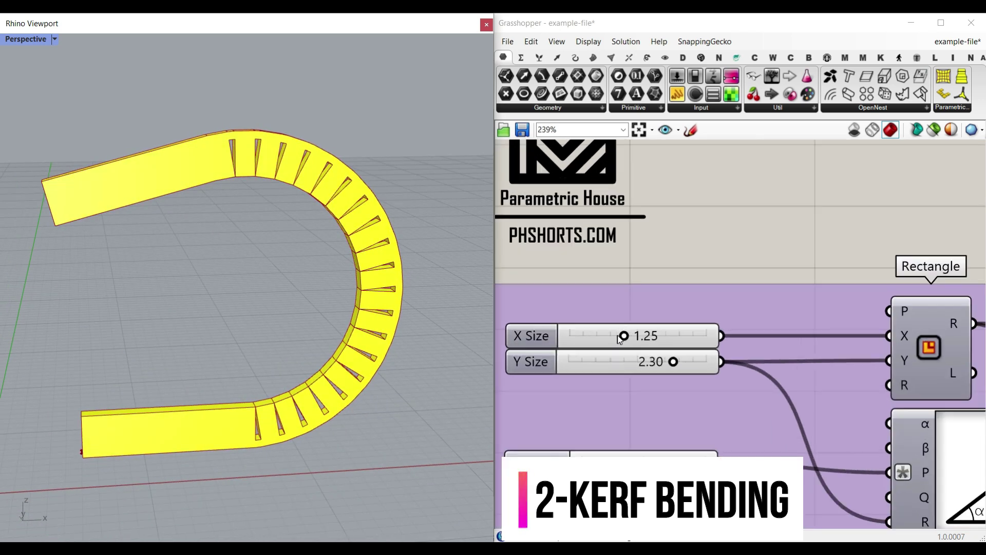
{"action": "left_click_drag", "start_coordinate": [625, 337], "coordinate": [628, 338]}
{"action": "left_click_drag", "start_coordinate": [674, 361], "coordinate": [669, 365]}
- Set the B slider in the Bending two parts group to 0.758 to loosen the kerf bend
{"action": "right_click_drag", "start_coordinate": [698, 441], "coordinate": [594, 343]}
{"action": "scroll", "coordinate": [595, 343], "scroll_direction": "down", "scroll_amount": 7}
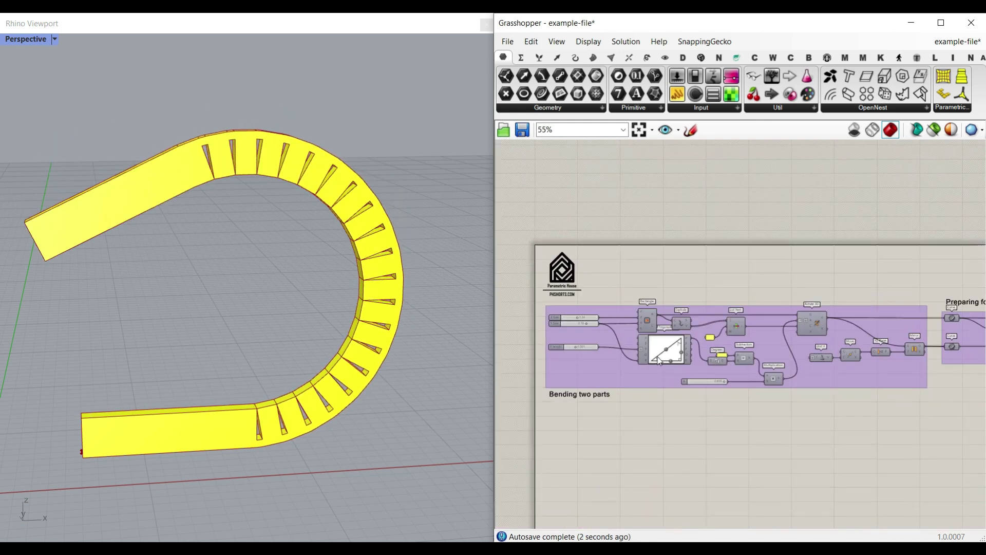
{"action": "scroll", "coordinate": [712, 372], "scroll_direction": "up", "scroll_amount": 9}
{"action": "scroll", "coordinate": [350, 412], "scroll_direction": "up", "scroll_amount": 9}
{"action": "right_click_drag", "start_coordinate": [350, 411], "coordinate": [318, 383]}
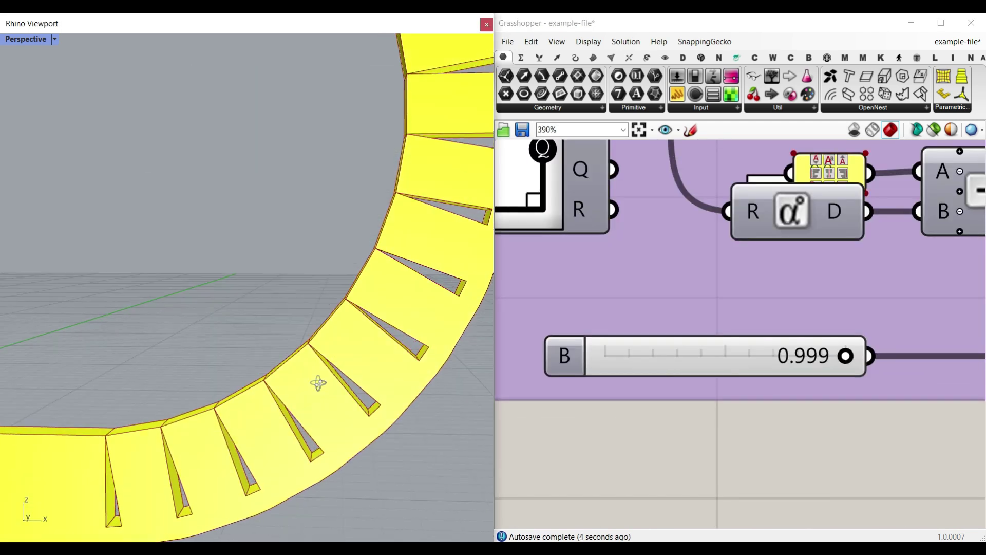
{"action": "left_click_drag", "start_coordinate": [836, 362], "coordinate": [639, 359]}
{"action": "left_click_drag", "start_coordinate": [700, 363], "coordinate": [789, 360]}
{"action": "left_click", "coordinate": [269, 315]}
{"action": "scroll", "coordinate": [266, 353], "scroll_direction": "up", "scroll_amount": 5}
{"action": "right_click_drag", "start_coordinate": [266, 353], "coordinate": [304, 364]}
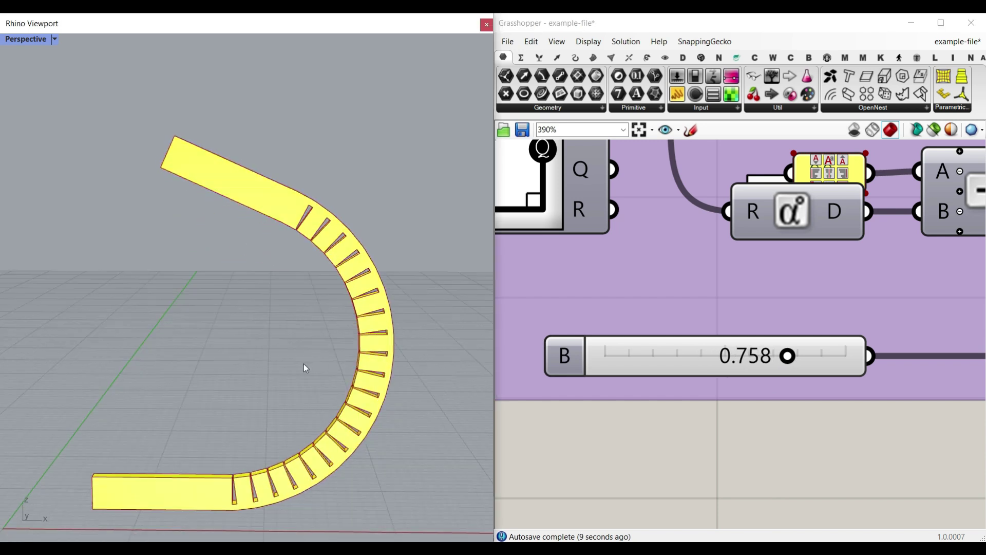
- Lower the slider feeding the loop start in the Simulate Other parts group to reduce the number of bent segments
{"action": "scroll", "coordinate": [519, 348], "scroll_direction": "down", "scroll_amount": 9}
{"action": "right_click_drag", "start_coordinate": [976, 334], "coordinate": [695, 347]}
{"action": "right_click_drag", "start_coordinate": [925, 348], "coordinate": [676, 361]}
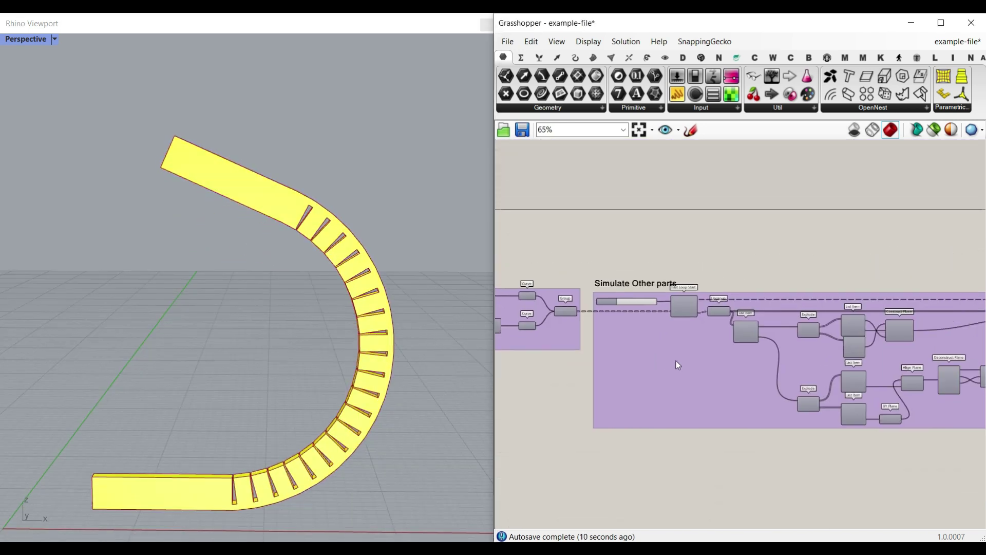
{"action": "scroll", "coordinate": [615, 306], "scroll_direction": "up", "scroll_amount": 7}
{"action": "right_click_drag", "start_coordinate": [614, 306], "coordinate": [652, 325]}
{"action": "scroll", "coordinate": [784, 319], "scroll_direction": "up", "scroll_amount": 3}
{"action": "left_click_drag", "start_coordinate": [772, 314], "coordinate": [689, 310]}
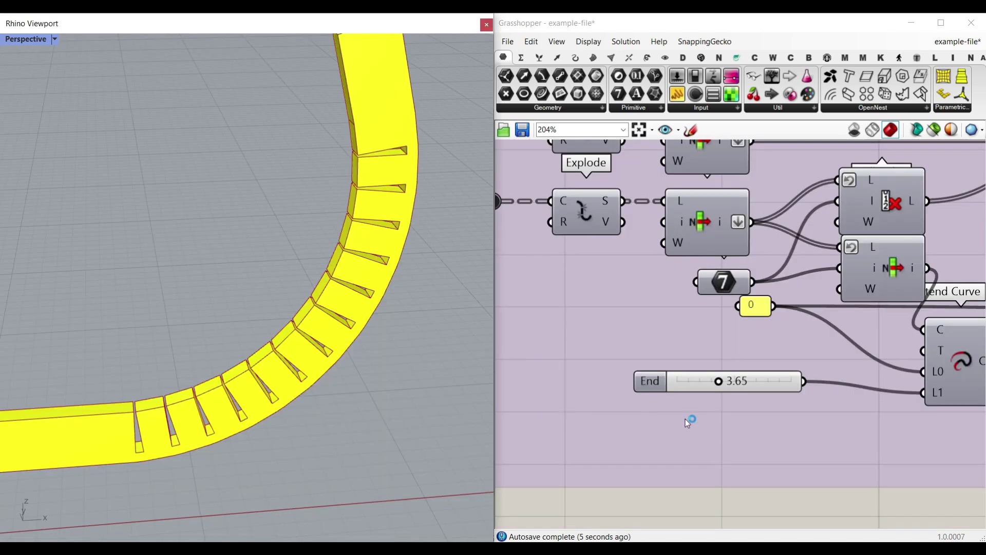
- Set the End slider feeding the Extend Curve component to 4.64 to lengthen the strip's upper straight end
{"action": "mouse_move", "coordinate": [716, 417]}
{"action": "right_mouse_down"}
{"action": "mouse_move", "coordinate": [738, 375]}
{"action": "mouse_move", "coordinate": [722, 427]}
{"action": "right_mouse_up"}
{"action": "scroll", "coordinate": [737, 376], "scroll_direction": "up", "scroll_amount": 2}
{"action": "scroll", "coordinate": [723, 427], "scroll_direction": "down", "scroll_amount": 2}
{"action": "right_click_drag", "start_coordinate": [324, 362], "coordinate": [282, 430], "text": "shift"}
{"action": "mouse_move", "coordinate": [719, 402]}
{"action": "left_mouse_down"}
{"action": "mouse_move", "coordinate": [740, 402]}
{"action": "mouse_move", "coordinate": [713, 402]}
{"action": "mouse_move", "coordinate": [729, 403]}
{"action": "left_mouse_up"}
- Set the Start slider to 6.64 to shorten the strip's starting straight section
{"action": "scroll", "coordinate": [724, 404], "scroll_direction": "down", "scroll_amount": 8}
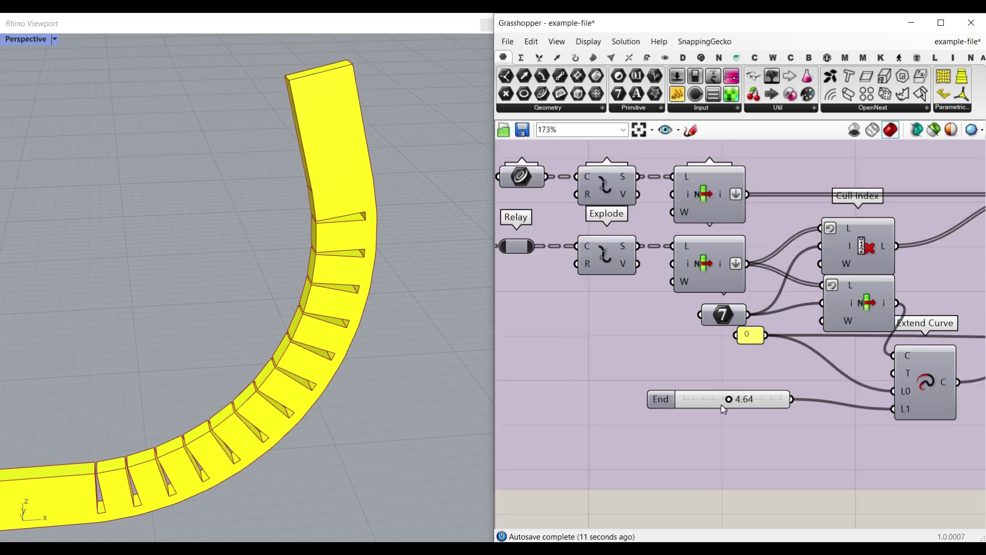
{"action": "scroll", "coordinate": [701, 367], "scroll_direction": "up", "scroll_amount": 10}
{"action": "right_click_drag", "start_coordinate": [682, 435], "coordinate": [708, 411]}
{"action": "right_click_drag", "start_coordinate": [285, 394], "coordinate": [393, 318], "text": "shift"}
{"action": "scroll", "coordinate": [316, 349], "scroll_direction": "down", "scroll_amount": 9}
{"action": "scroll", "coordinate": [314, 358], "scroll_direction": "up", "scroll_amount": 8}
{"action": "left_click_drag", "start_coordinate": [754, 402], "coordinate": [709, 402]}
- Slightly increase the Distance slider from 0.50 to change the strip's extrusion depth
{"action": "scroll", "coordinate": [208, 370], "scroll_direction": "down", "scroll_amount": 5}
{"action": "right_click_drag", "start_coordinate": [696, 358], "coordinate": [617, 347]}
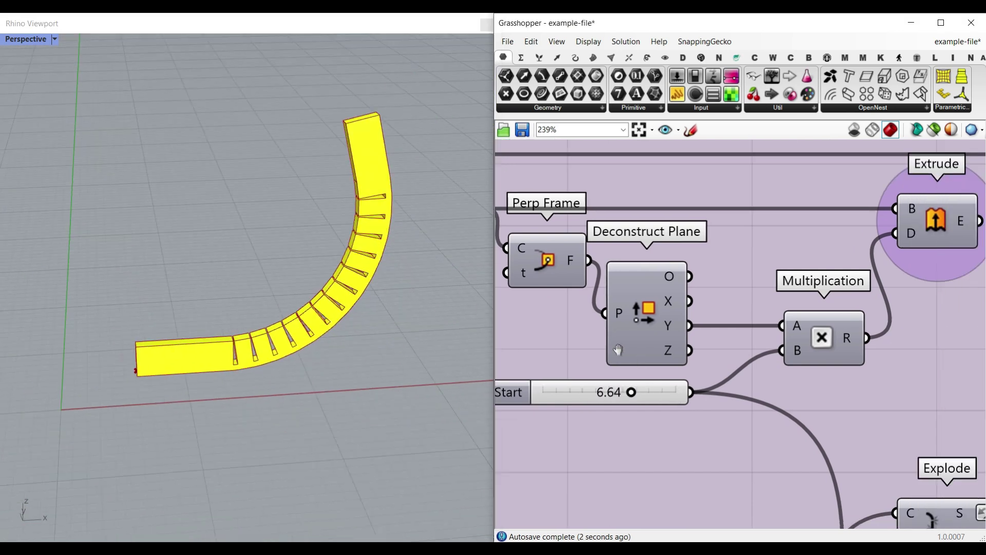
{"action": "scroll", "coordinate": [617, 347], "scroll_direction": "down", "scroll_amount": 7}
{"action": "right_click_drag", "start_coordinate": [828, 464], "coordinate": [736, 367]}
{"action": "scroll", "coordinate": [736, 368], "scroll_direction": "down", "scroll_amount": 2}
{"action": "right_click_drag", "start_coordinate": [705, 444], "coordinate": [765, 380]}
{"action": "scroll", "coordinate": [766, 382], "scroll_direction": "up", "scroll_amount": 10}
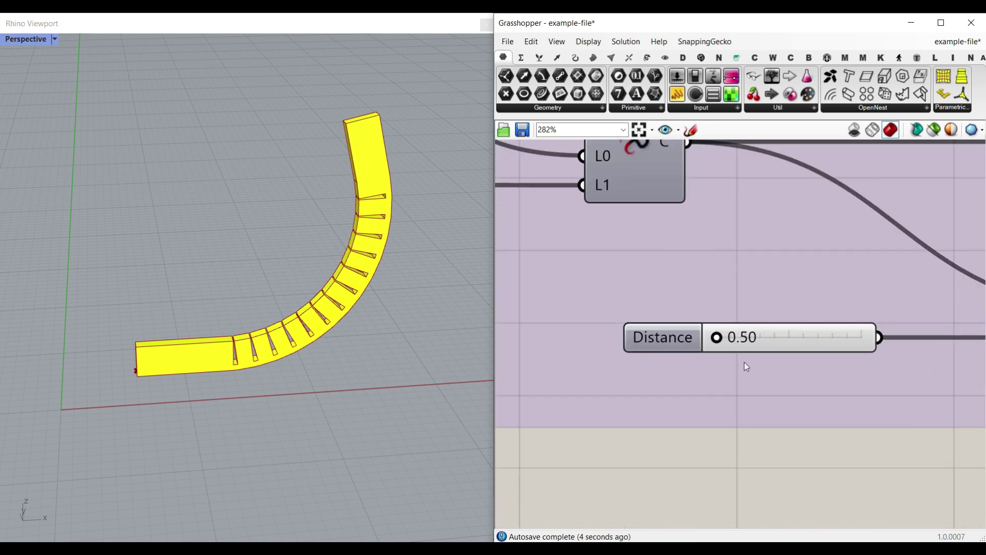
{"action": "mouse_move", "coordinate": [717, 335]}
{"action": "left_mouse_down"}
{"action": "mouse_move", "coordinate": [787, 335]}
{"action": "mouse_move", "coordinate": [726, 335]}
{"action": "left_mouse_up"}
- Select the Origin point parameter and move its point slightly in the viewport to relocate the kerf strip
{"action": "scroll", "coordinate": [329, 318], "scroll_direction": "up", "scroll_amount": 5}
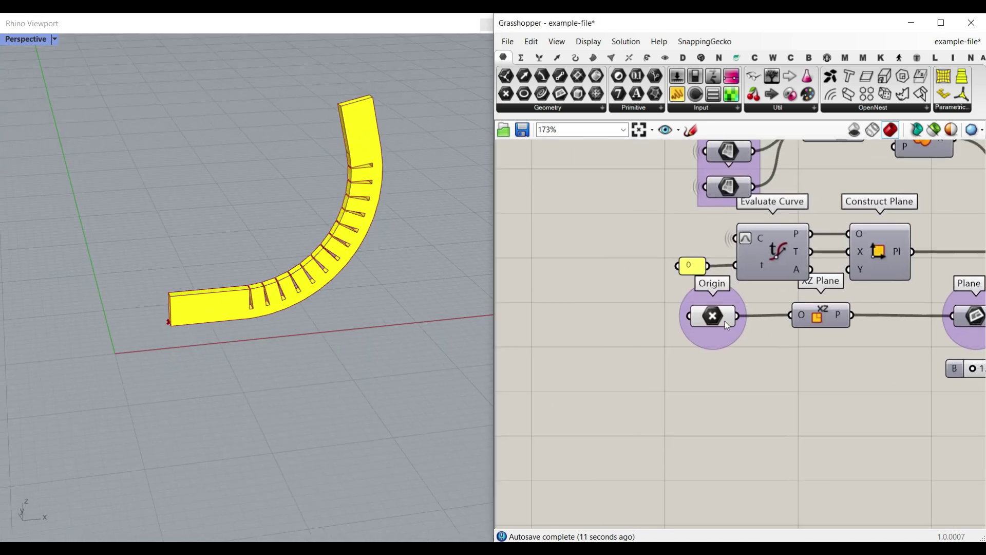
{"action": "scroll", "coordinate": [725, 322], "scroll_direction": "up", "scroll_amount": 5}
{"action": "left_click", "coordinate": [710, 309]}
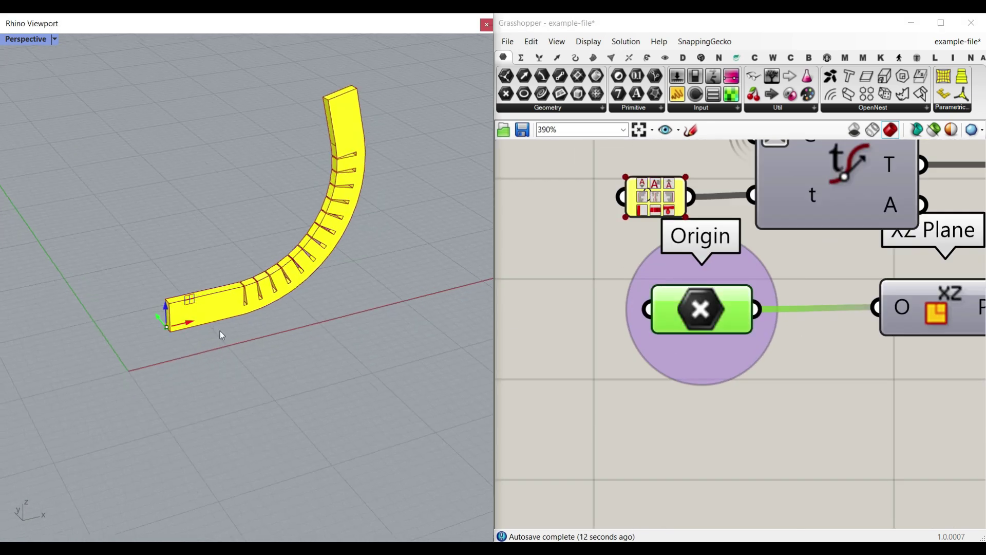
{"action": "mouse_move", "coordinate": [167, 328]}
{"action": "left_mouse_down"}
{"action": "mouse_move", "coordinate": [172, 262]}
{"action": "mouse_move", "coordinate": [195, 293]}
{"action": "mouse_move", "coordinate": [174, 315]}
{"action": "mouse_move", "coordinate": [194, 327]}
{"action": "mouse_move", "coordinate": [163, 322]}
{"action": "left_mouse_up"}
- Slightly increase the B slider near the Plane parameter from 1.00 and inspect the kerf strip
{"action": "right_click_drag", "start_coordinate": [815, 350], "coordinate": [684, 346]}
{"action": "scroll", "coordinate": [684, 345], "scroll_direction": "down", "scroll_amount": 5}
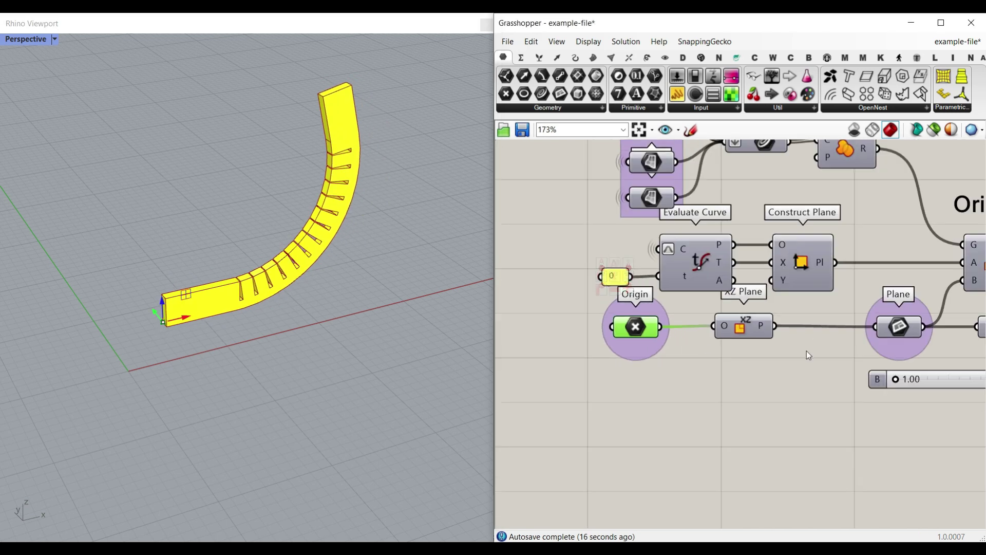
{"action": "scroll", "coordinate": [951, 388], "scroll_direction": "up", "scroll_amount": 4}
{"action": "right_click_drag", "start_coordinate": [951, 388], "coordinate": [775, 376]}
{"action": "mouse_move", "coordinate": [659, 359]}
{"action": "left_mouse_down"}
{"action": "mouse_move", "coordinate": [707, 356]}
{"action": "mouse_move", "coordinate": [666, 356]}
{"action": "left_mouse_up"}
{"action": "right_click_drag", "start_coordinate": [314, 333], "coordinate": [363, 307]}
{"action": "scroll", "coordinate": [369, 335], "scroll_direction": "down", "scroll_amount": 3}
{"action": "right_click_drag", "start_coordinate": [345, 343], "coordinate": [214, 315], "text": "shift"}
{"action": "scroll", "coordinate": [300, 349], "scroll_direction": "up", "scroll_amount": 7}
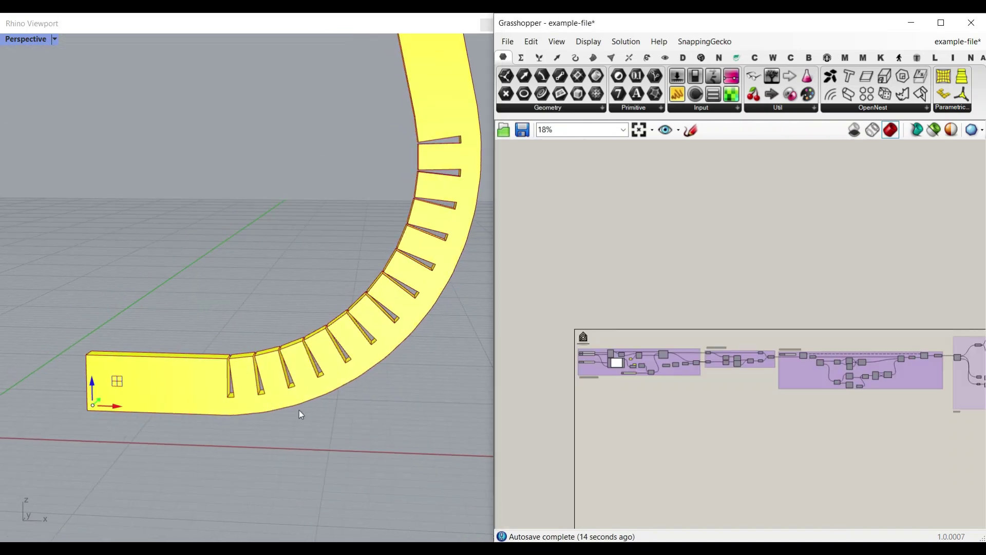
{"action": "right_click_drag", "start_coordinate": [299, 410], "coordinate": [288, 452]}
{"action": "scroll", "coordinate": [604, 423], "scroll_direction": "up", "scroll_amount": 5}
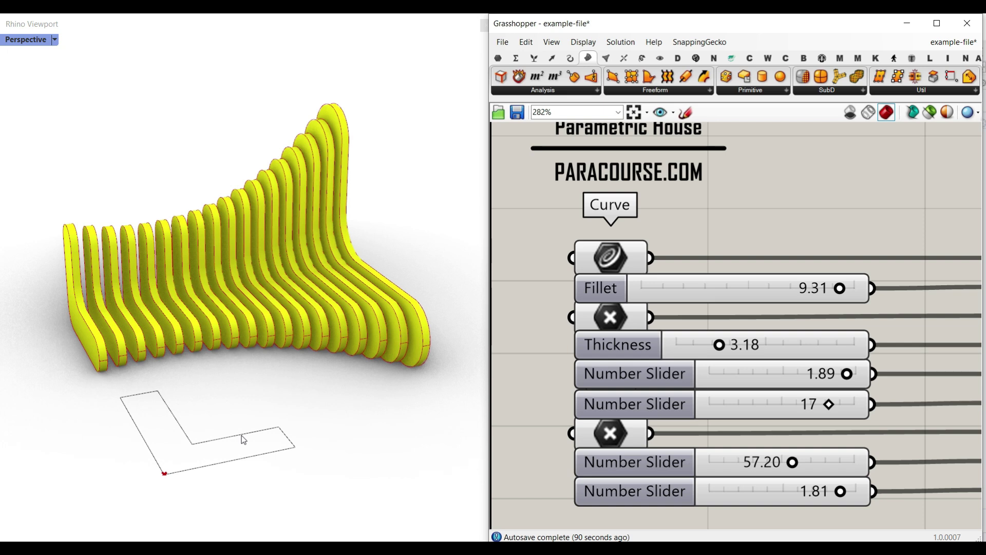
- Lengthen the long leg of the L-shaped bench profile by moving its end edge outward
{"action": "left_click", "coordinate": [242, 436]}
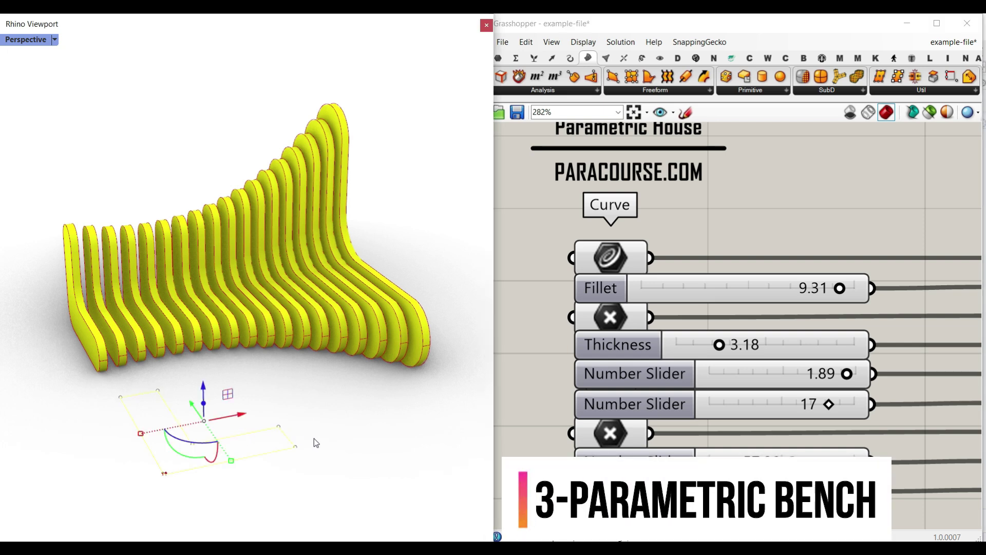
{"action": "left_click", "coordinate": [313, 438]}
{"action": "left_click_drag", "start_coordinate": [338, 431], "coordinate": [360, 428]}
{"action": "left_click", "coordinate": [366, 445]}
- Set Fillet to 10.00, Thickness to 3.62 and the next two bench sliders to 1.83 and 15, and nudge the 57.20 slider
{"action": "mouse_move", "coordinate": [720, 345]}
{"action": "left_mouse_down"}
{"action": "mouse_move", "coordinate": [757, 345]}
{"action": "mouse_move", "coordinate": [730, 345]}
{"action": "left_mouse_up"}
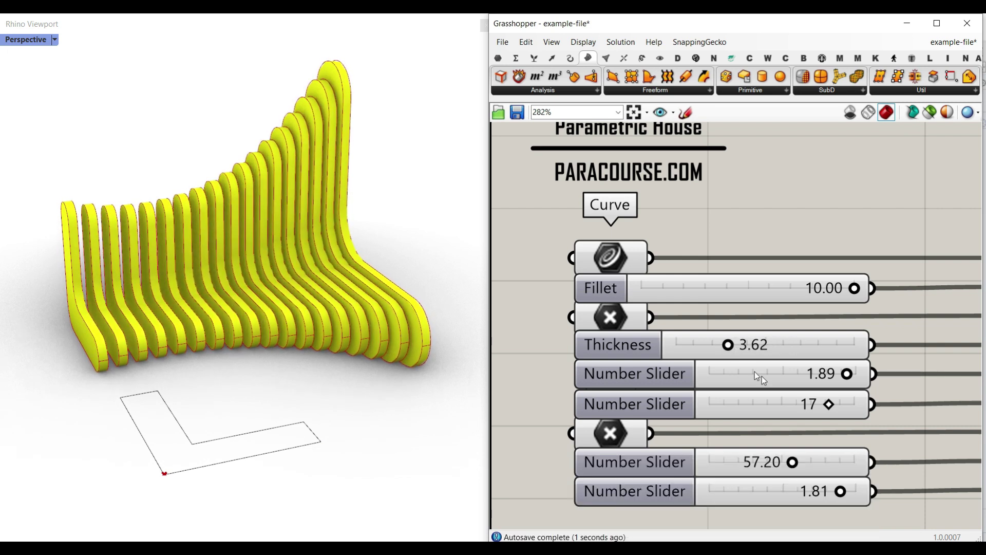
{"action": "left_click_drag", "start_coordinate": [845, 377], "coordinate": [812, 405]}
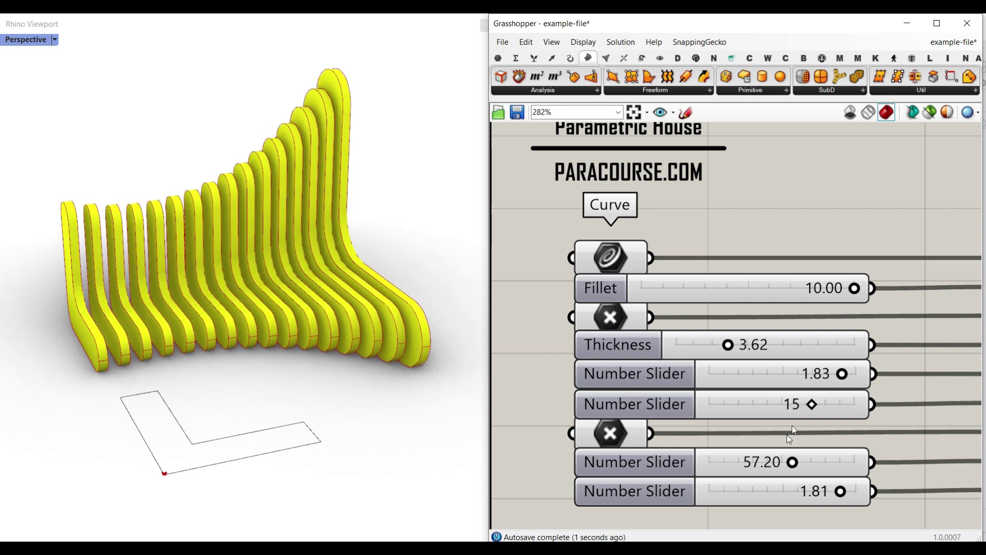
{"action": "mouse_move", "coordinate": [796, 462]}
{"action": "left_mouse_down"}
{"action": "mouse_move", "coordinate": [756, 462]}
{"action": "mouse_move", "coordinate": [802, 463]}
{"action": "mouse_move", "coordinate": [794, 459]}
{"action": "left_mouse_up"}
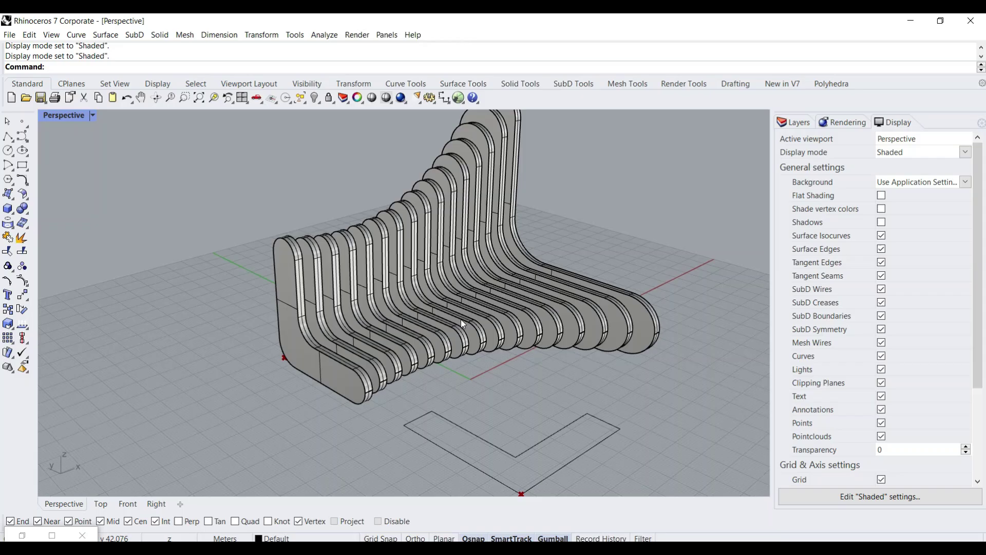
- Examine the shaded ribbed bench and its L-shaped profile curve in Rhino from several angles and distances
{"action": "right_click_drag", "start_coordinate": [461, 320], "coordinate": [378, 300]}
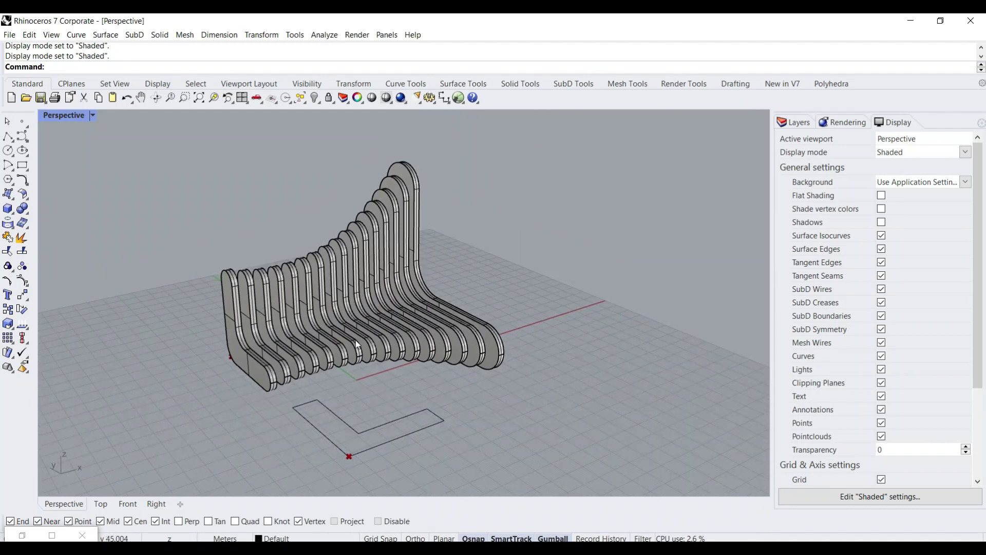
{"action": "scroll", "coordinate": [375, 296], "scroll_direction": "up", "scroll_amount": 2}
{"action": "scroll", "coordinate": [332, 328], "scroll_direction": "up", "scroll_amount": 2}
{"action": "right_click_drag", "start_coordinate": [313, 344], "coordinate": [272, 355]}
{"action": "scroll", "coordinate": [319, 349], "scroll_direction": "down", "scroll_amount": 4}
{"action": "scroll", "coordinate": [163, 413], "scroll_direction": "up", "scroll_amount": 6}
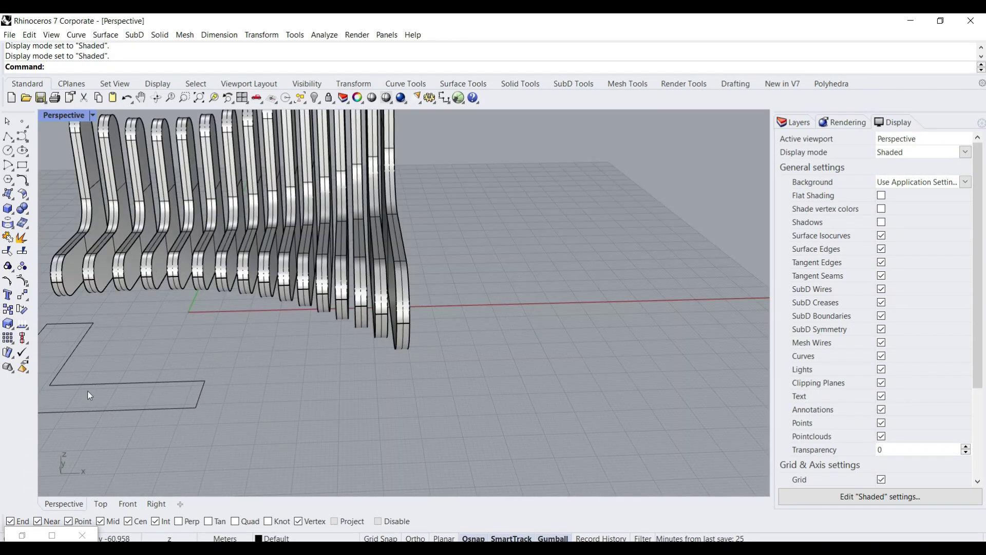
{"action": "right_click_drag", "start_coordinate": [132, 370], "coordinate": [256, 363]}
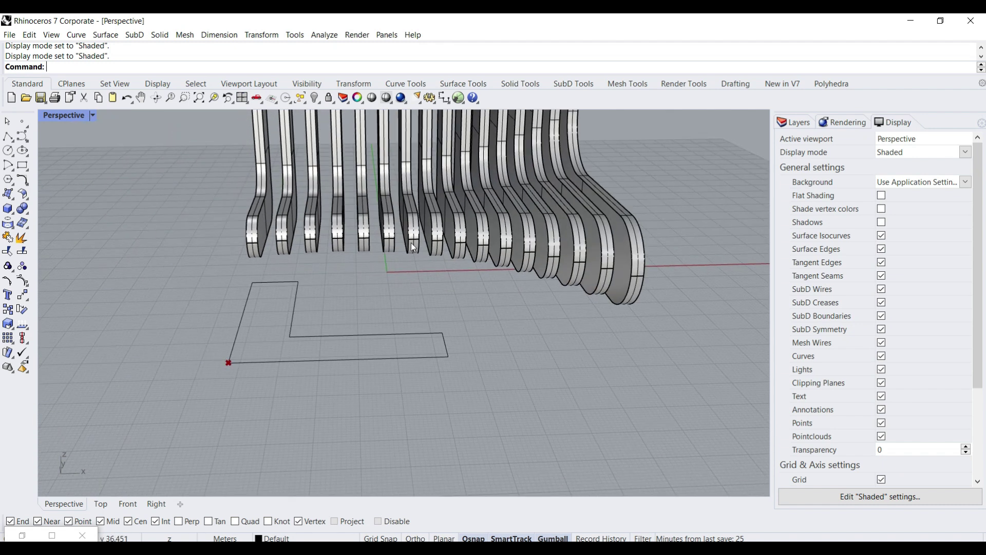
{"action": "scroll", "coordinate": [334, 311], "scroll_direction": "down", "scroll_amount": 3}
{"action": "right_click_drag", "start_coordinate": [294, 298], "coordinate": [420, 308]}
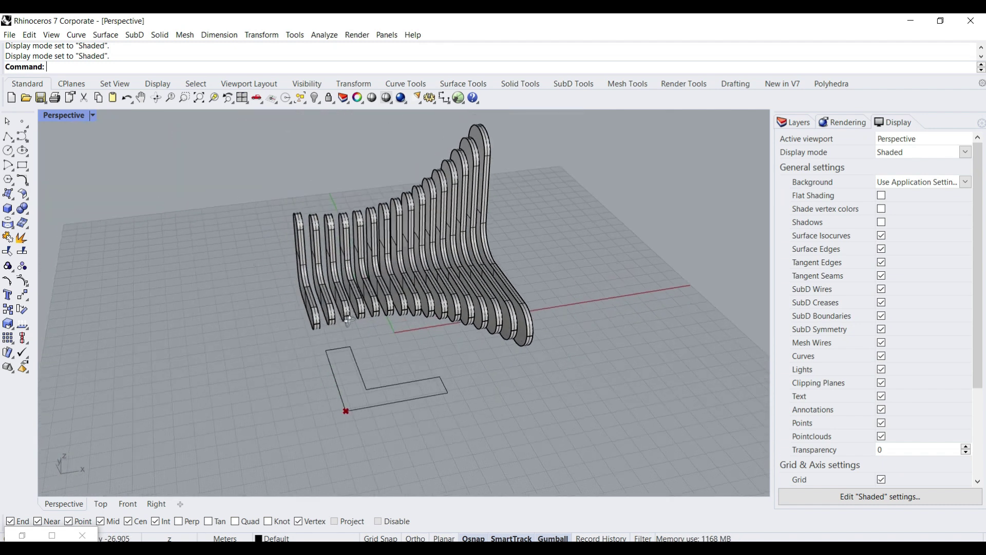
{"action": "scroll", "coordinate": [420, 308], "scroll_direction": "up", "scroll_amount": 3}
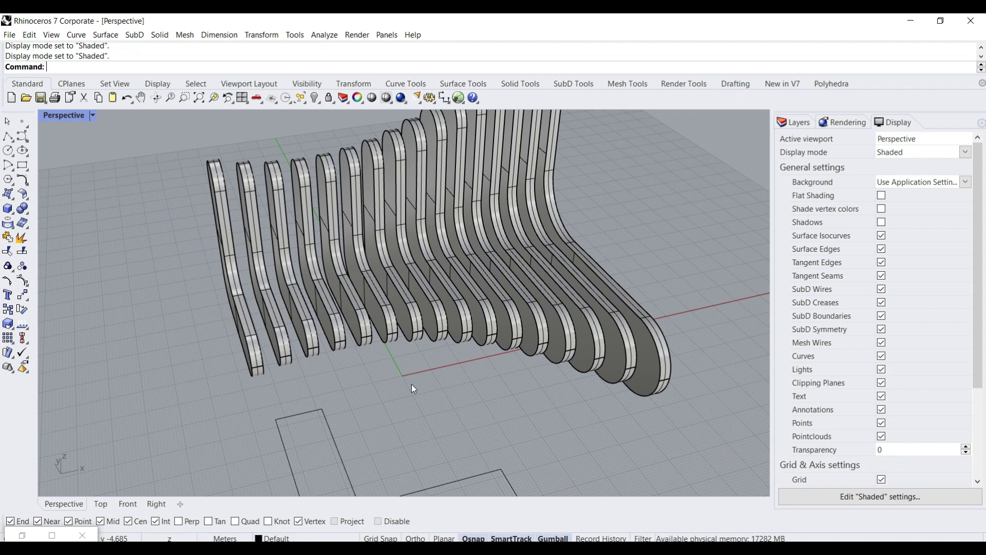
{"action": "scroll", "coordinate": [412, 384], "scroll_direction": "down", "scroll_amount": 3}
{"action": "right_click_drag", "start_coordinate": [406, 377], "coordinate": [402, 367]}
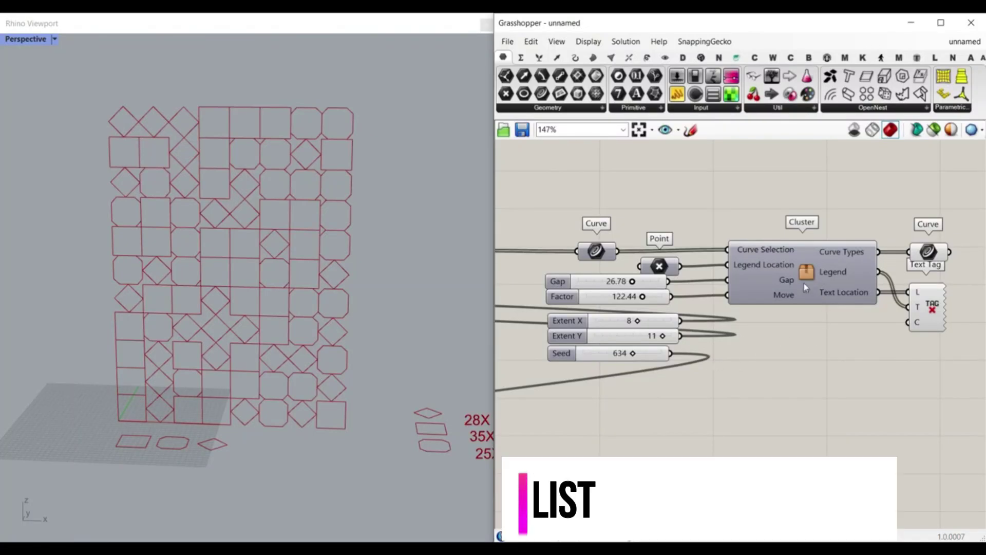
- Set the random curve grid's Extent X to 7 and Extent Y to 9, and inspect the pattern with its legend
{"action": "scroll", "coordinate": [803, 282], "scroll_direction": "up", "scroll_amount": 2}
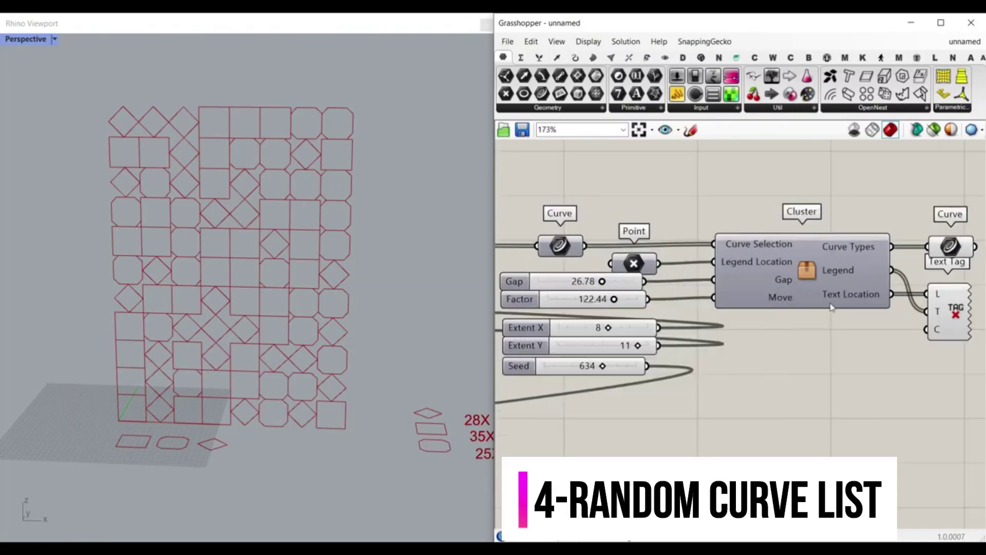
{"action": "scroll", "coordinate": [419, 417], "scroll_direction": "up", "scroll_amount": 4}
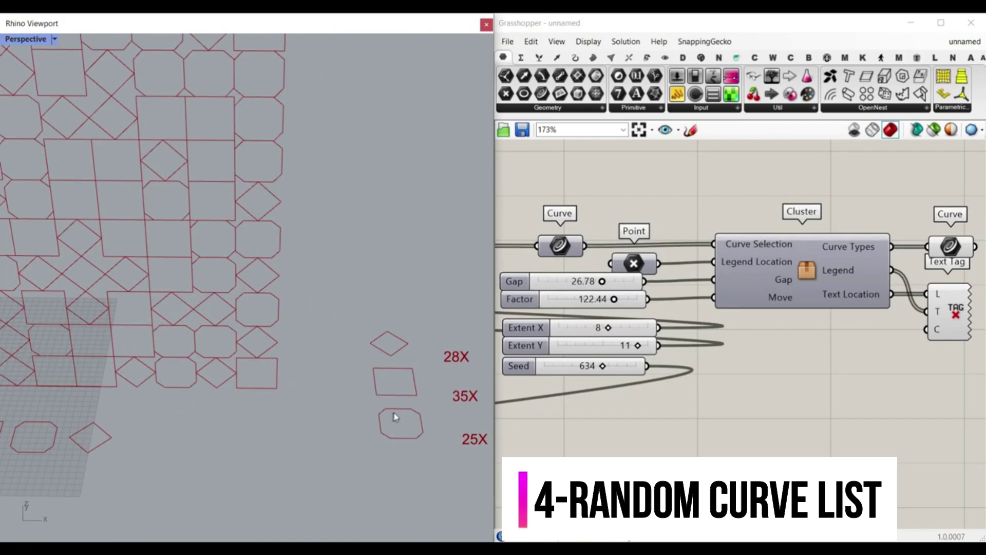
{"action": "right_click_drag", "start_coordinate": [626, 380], "coordinate": [690, 393]}
{"action": "scroll", "coordinate": [312, 366], "scroll_direction": "down", "scroll_amount": 5}
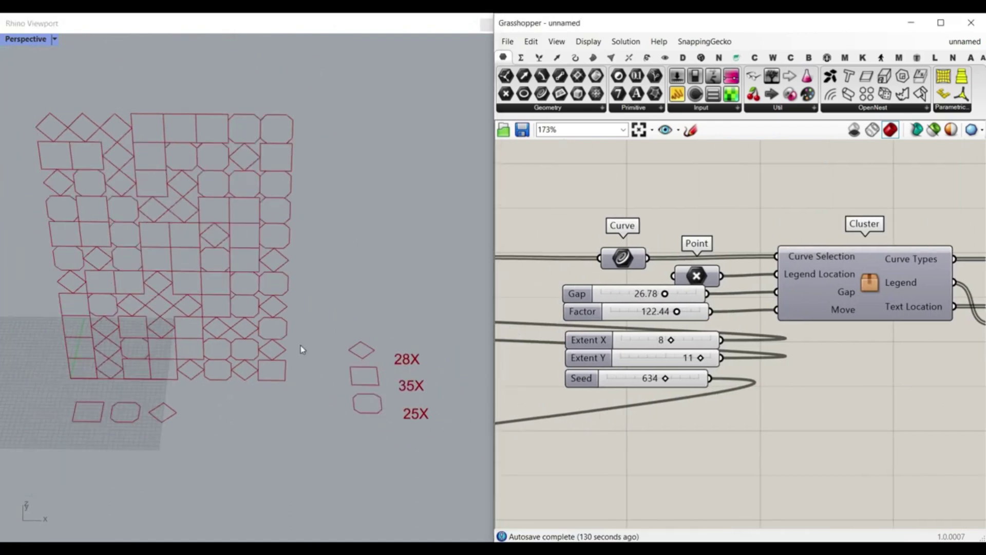
{"action": "scroll", "coordinate": [275, 361], "scroll_direction": "up", "scroll_amount": 5}
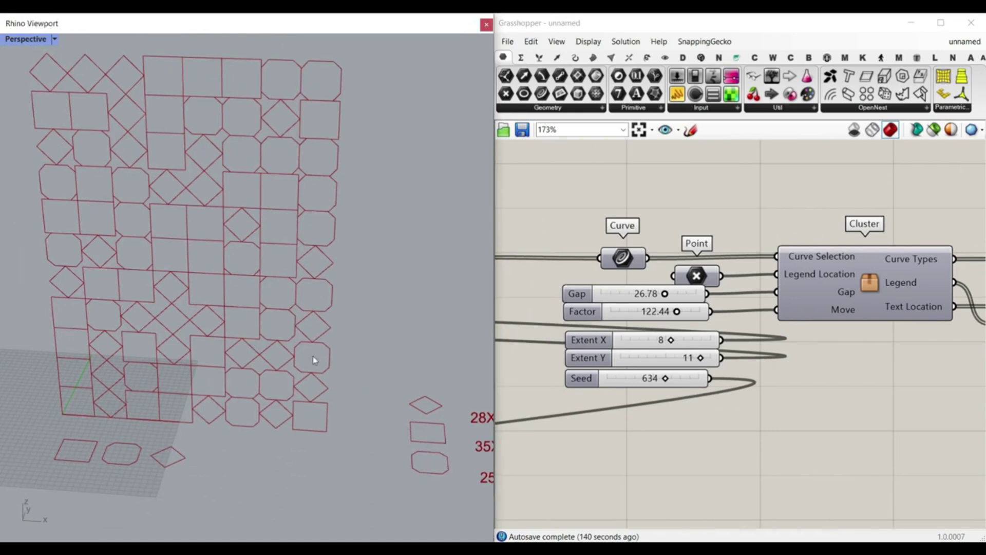
{"action": "left_click_drag", "start_coordinate": [668, 341], "coordinate": [666, 378]}
{"action": "scroll", "coordinate": [125, 463], "scroll_direction": "up", "scroll_amount": 5}
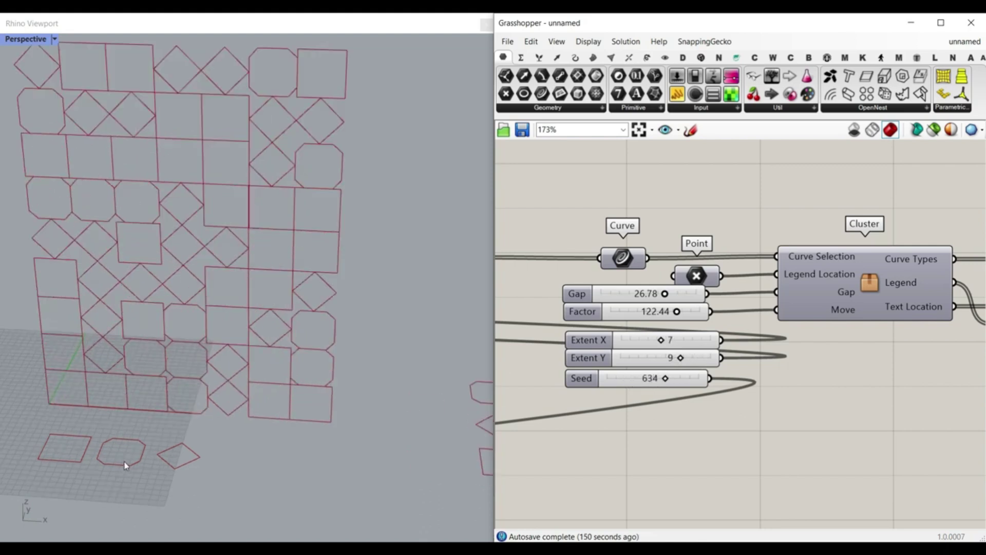
{"action": "scroll", "coordinate": [244, 453], "scroll_direction": "down", "scroll_amount": 5}
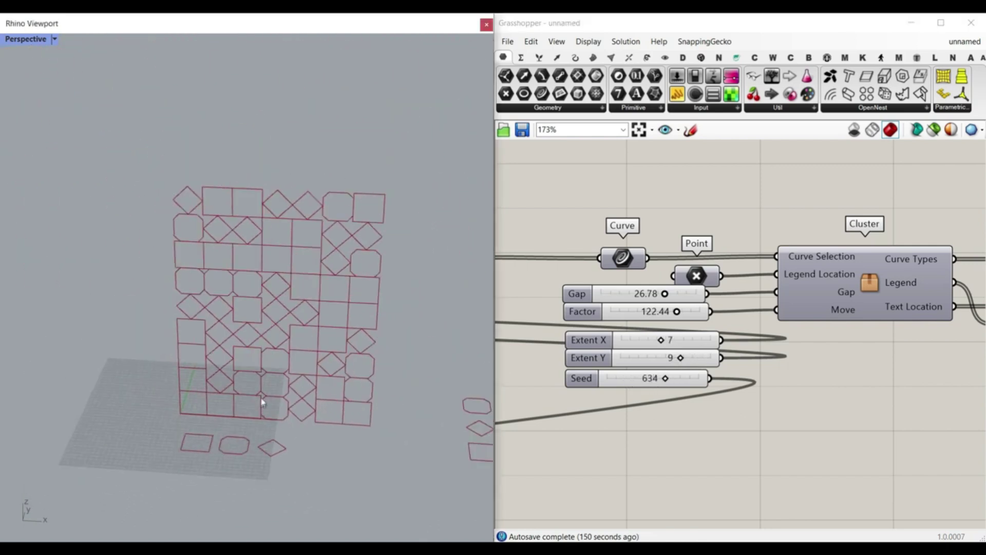
- Set the cluster's Factor to 79.09 to bring the count tags closer to the legend shapes, and inspect the legend
{"action": "scroll", "coordinate": [262, 403], "scroll_direction": "up", "scroll_amount": 2}
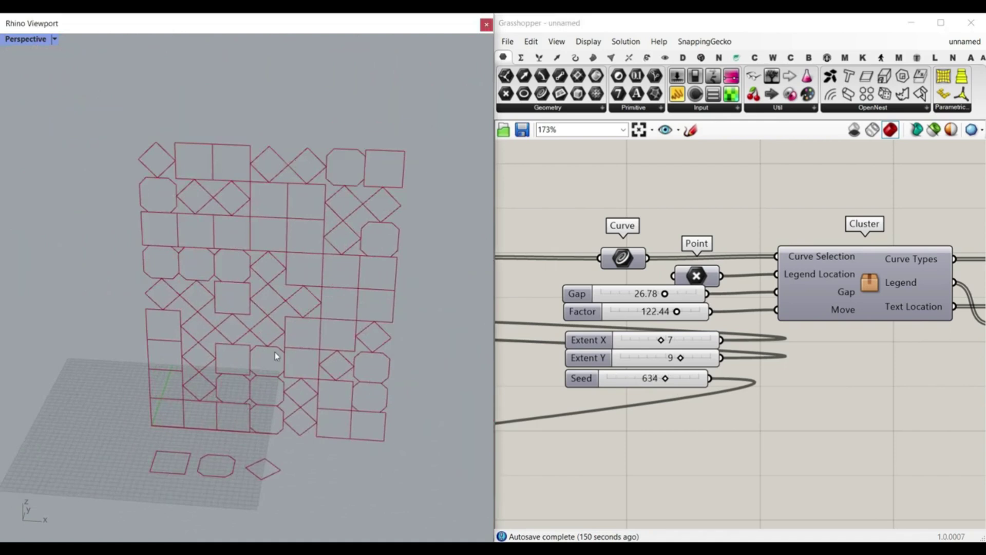
{"action": "right_click_drag", "start_coordinate": [814, 289], "coordinate": [747, 291]}
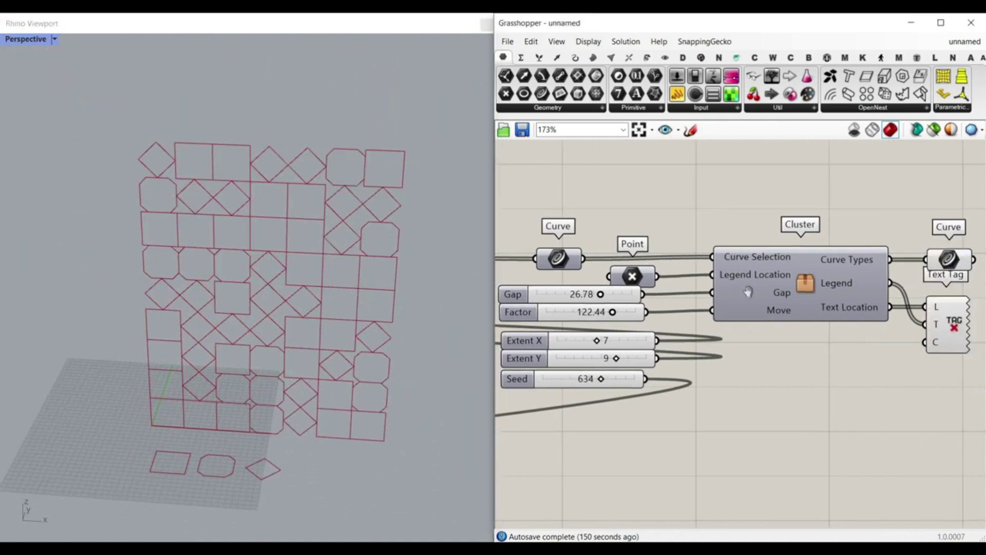
{"action": "mouse_move", "coordinate": [793, 280]}
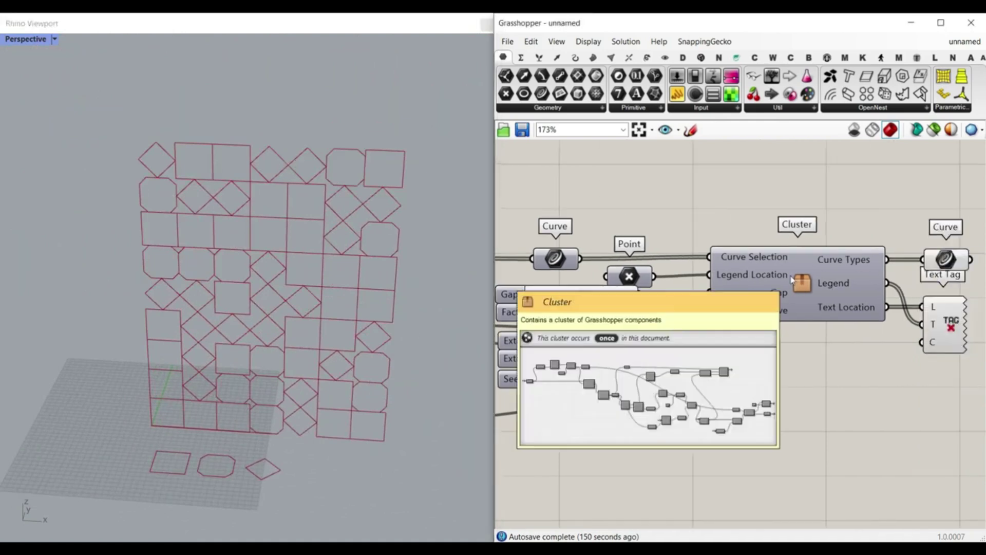
{"action": "right_click_drag", "start_coordinate": [378, 414], "coordinate": [373, 278], "text": "shift"}
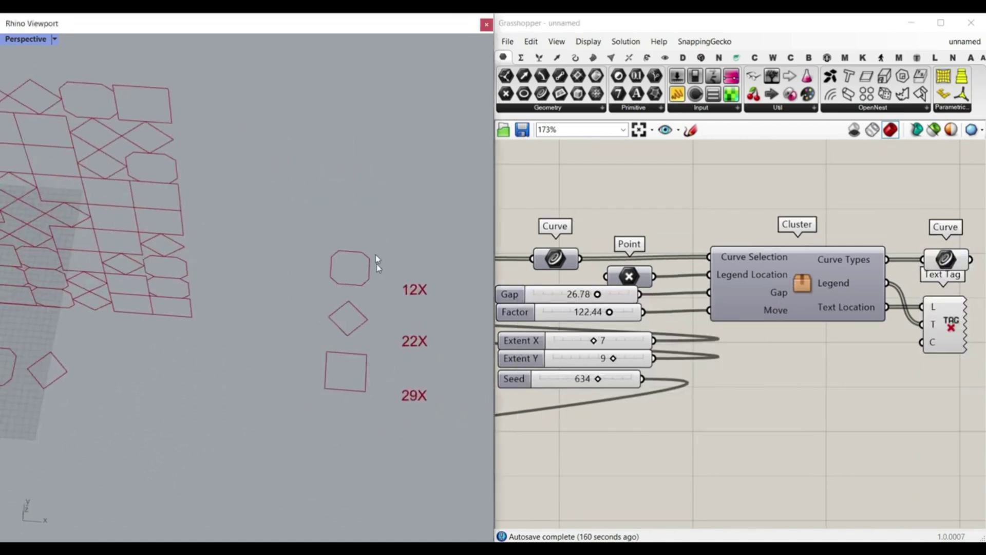
{"action": "left_click_drag", "start_coordinate": [610, 313], "coordinate": [597, 312]}
{"action": "scroll", "coordinate": [370, 321], "scroll_direction": "down", "scroll_amount": 4}
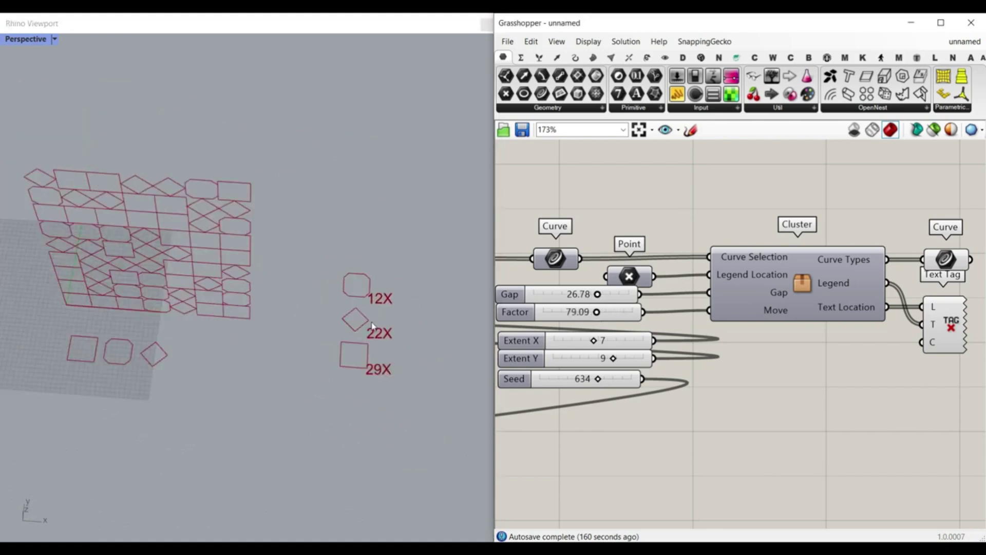
{"action": "right_click_drag", "start_coordinate": [182, 370], "coordinate": [176, 261]}
{"action": "scroll", "coordinate": [177, 260], "scroll_direction": "up", "scroll_amount": 4}
{"action": "scroll", "coordinate": [236, 233], "scroll_direction": "down", "scroll_amount": 4}
- Set the random curve grid's Seed to 338 and inspect the regenerated pattern and its legend
{"action": "right_click_drag", "start_coordinate": [582, 403], "coordinate": [647, 420]}
{"action": "scroll", "coordinate": [639, 386], "scroll_direction": "up", "scroll_amount": 2}
{"action": "left_click_drag", "start_coordinate": [675, 404], "coordinate": [634, 406]}
{"action": "scroll", "coordinate": [290, 346], "scroll_direction": "up", "scroll_amount": 4}
{"action": "right_click_drag", "start_coordinate": [162, 354], "coordinate": [220, 404], "text": "shift"}
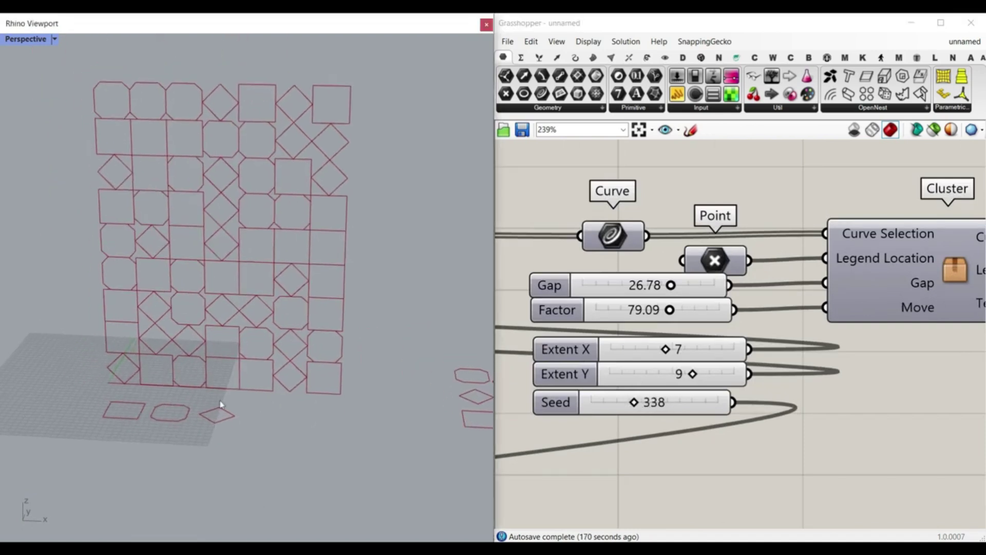
{"action": "scroll", "coordinate": [220, 398], "scroll_direction": "up", "scroll_amount": 3}
{"action": "right_click_drag", "start_coordinate": [109, 392], "coordinate": [172, 402]}
{"action": "scroll", "coordinate": [234, 416], "scroll_direction": "down", "scroll_amount": 4}
{"action": "right_click_drag", "start_coordinate": [247, 408], "coordinate": [241, 349]}
{"action": "right_click_drag", "start_coordinate": [702, 296], "coordinate": [648, 303]}
{"action": "scroll", "coordinate": [648, 303], "scroll_direction": "down", "scroll_amount": 1}
{"action": "right_click_drag", "start_coordinate": [793, 302], "coordinate": [721, 309]}
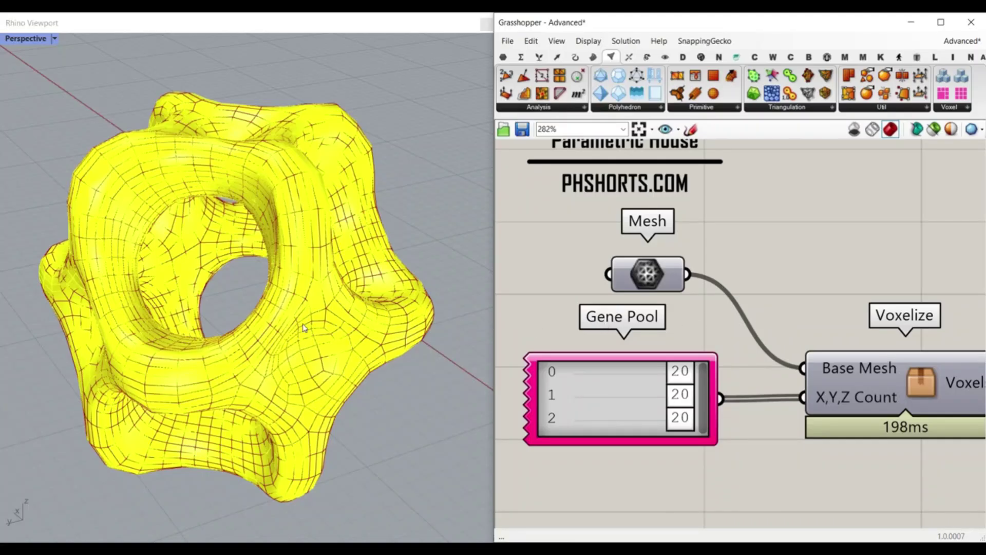
- Turn on the preview of the Voxelize cluster
{"action": "right_click", "coordinate": [923, 390]}
{"action": "left_click", "coordinate": [853, 333]}
{"action": "right_click_drag", "start_coordinate": [913, 388], "coordinate": [867, 372]}
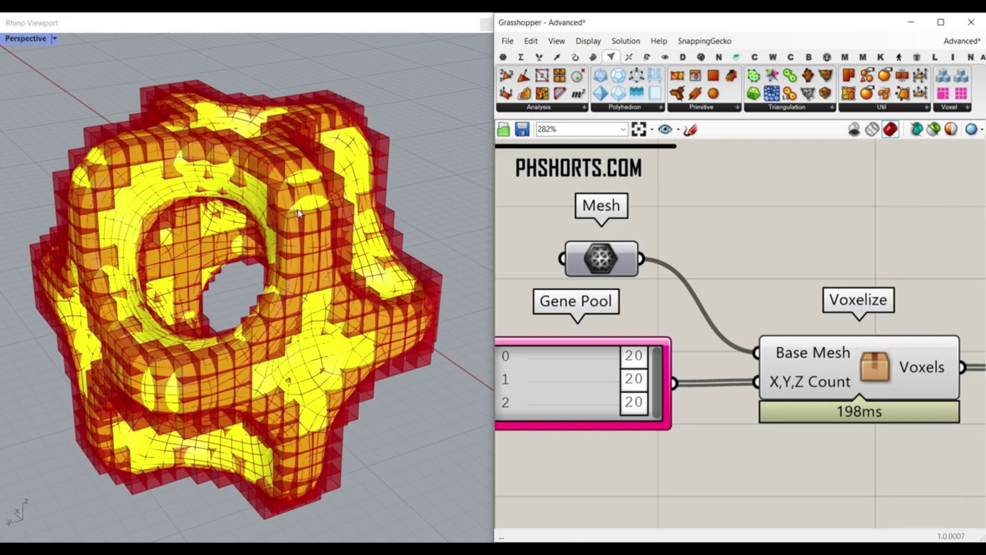
- Bake the Voxelize cluster's output and move the baked voxels away from the mesh
{"action": "right_click", "coordinate": [878, 360]}
{"action": "left_click", "coordinate": [912, 385]}
{"action": "left_click", "coordinate": [920, 506]}
{"action": "scroll", "coordinate": [349, 295], "scroll_direction": "down", "scroll_amount": 8}
{"action": "left_click_drag", "start_coordinate": [427, 400], "coordinate": [213, 205]}
{"action": "left_click_drag", "start_coordinate": [282, 303], "coordinate": [112, 347]}
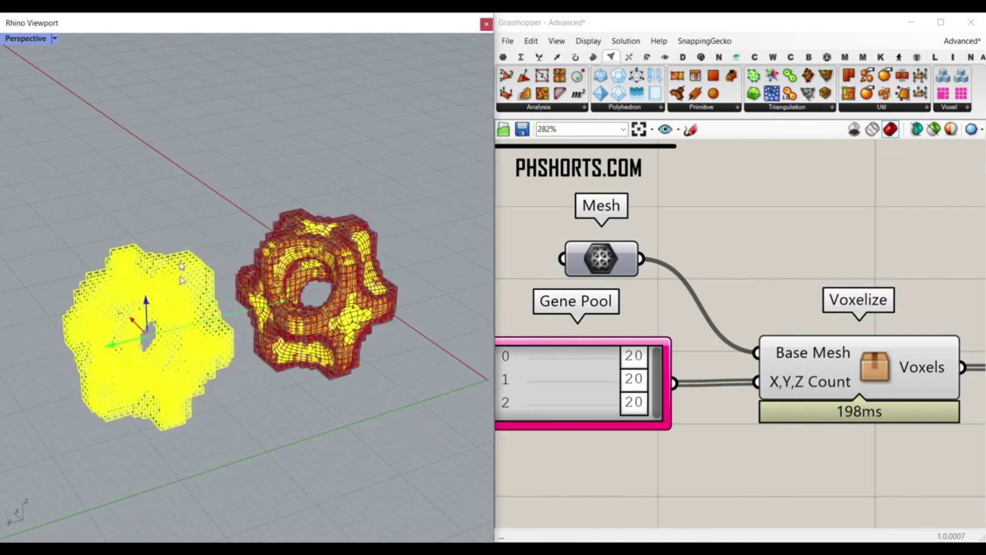
- Undo the move and the baking of the voxels
{"action": "key", "text": "Escape"}
{"action": "scroll", "coordinate": [161, 384], "scroll_direction": "up", "scroll_amount": 6}
{"action": "key", "text": "ctrl+z"}
{"action": "key", "text": "ctrl+z"}
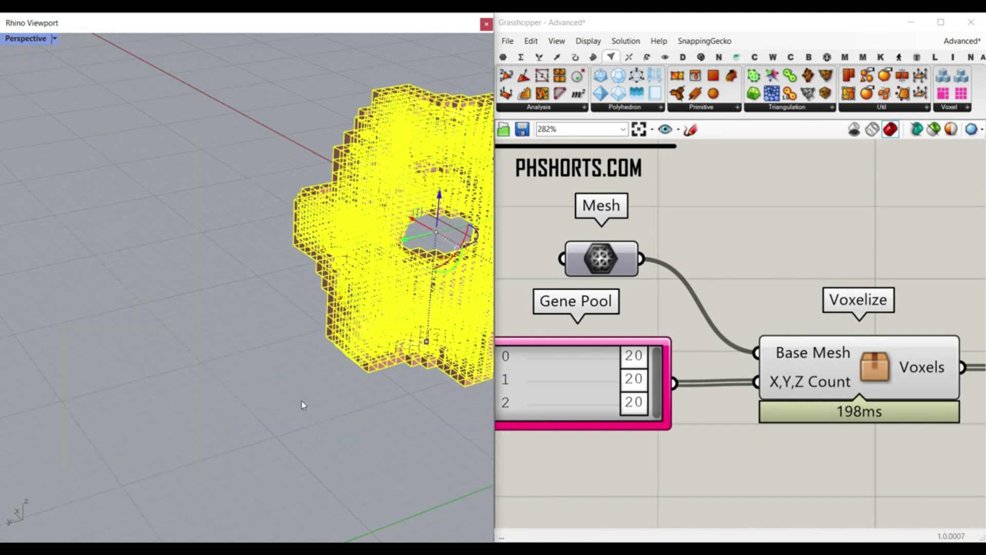
- Turn off the preview of the Voxelize cluster and inspect the base mesh in Rhino
{"action": "right_click_drag", "start_coordinate": [682, 318], "coordinate": [817, 317]}
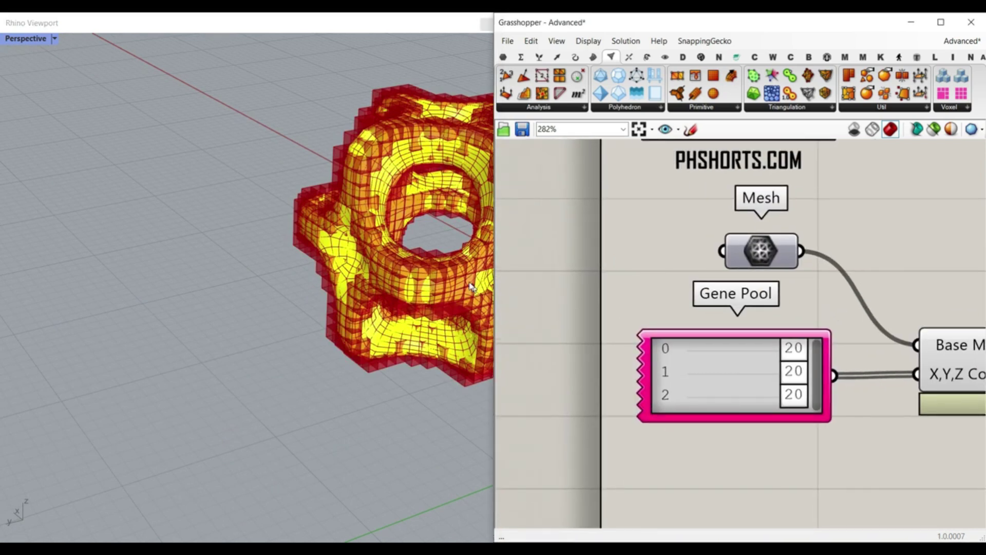
{"action": "right_click_drag", "start_coordinate": [470, 283], "coordinate": [335, 294], "text": "shift"}
{"action": "right_click_drag", "start_coordinate": [846, 345], "coordinate": [724, 329]}
{"action": "right_click", "coordinate": [923, 339]}
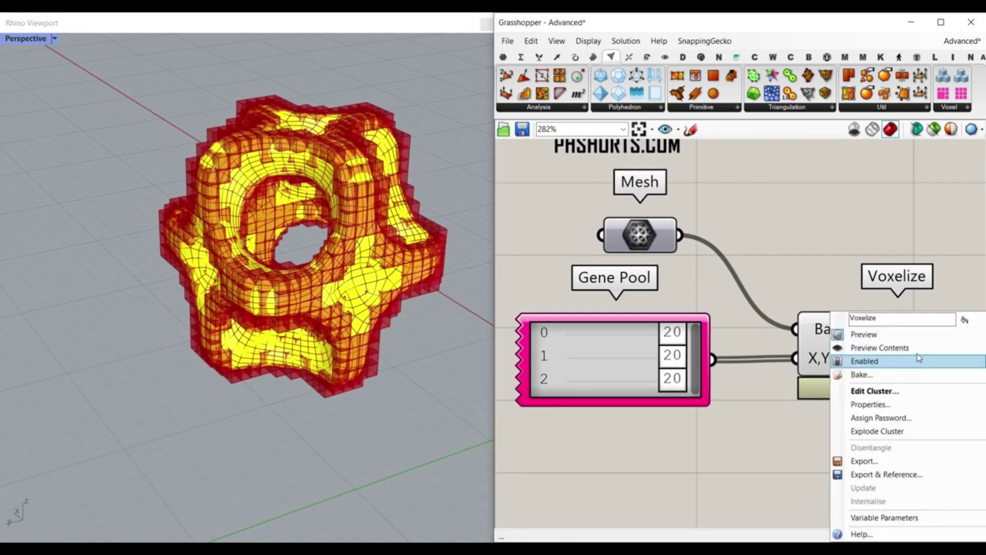
{"action": "left_click", "coordinate": [907, 335]}
{"action": "scroll", "coordinate": [302, 332], "scroll_direction": "up", "scroll_amount": 5}
{"action": "right_click_drag", "start_coordinate": [301, 332], "coordinate": [346, 279]}
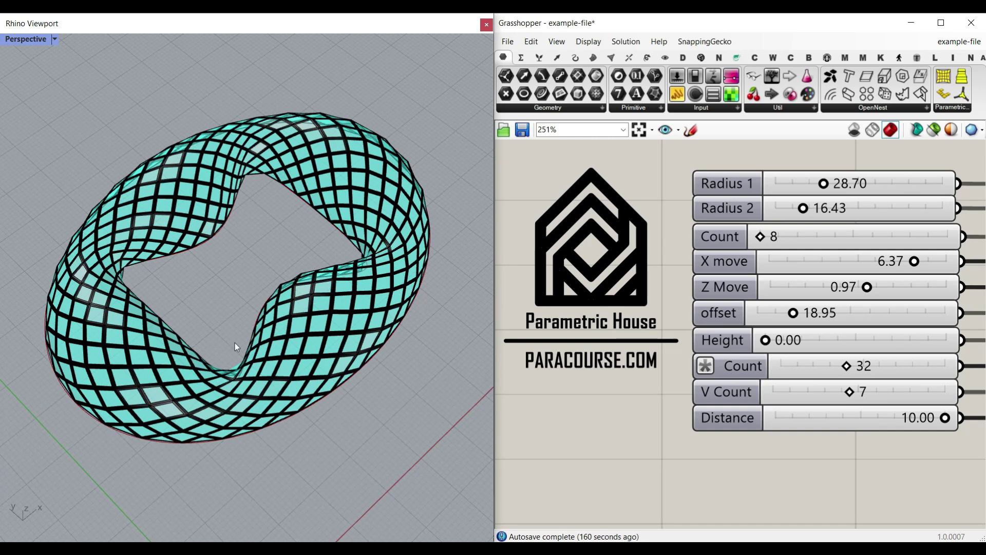
- Set the pavilion's Radius 1 to 16.98 and Radius 2 to 20.44, keeping the upper Count at 8
{"action": "mouse_move", "coordinate": [235, 343]}
{"action": "right_mouse_down"}
{"action": "mouse_move", "coordinate": [303, 292]}
{"action": "mouse_move", "coordinate": [241, 347]}
{"action": "right_mouse_up"}
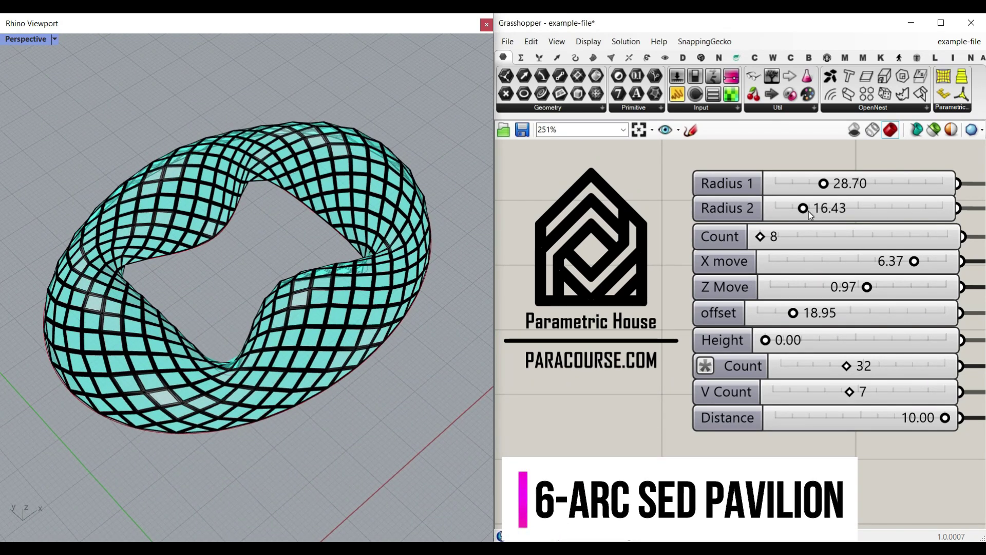
{"action": "left_click_drag", "start_coordinate": [804, 209], "coordinate": [809, 188]}
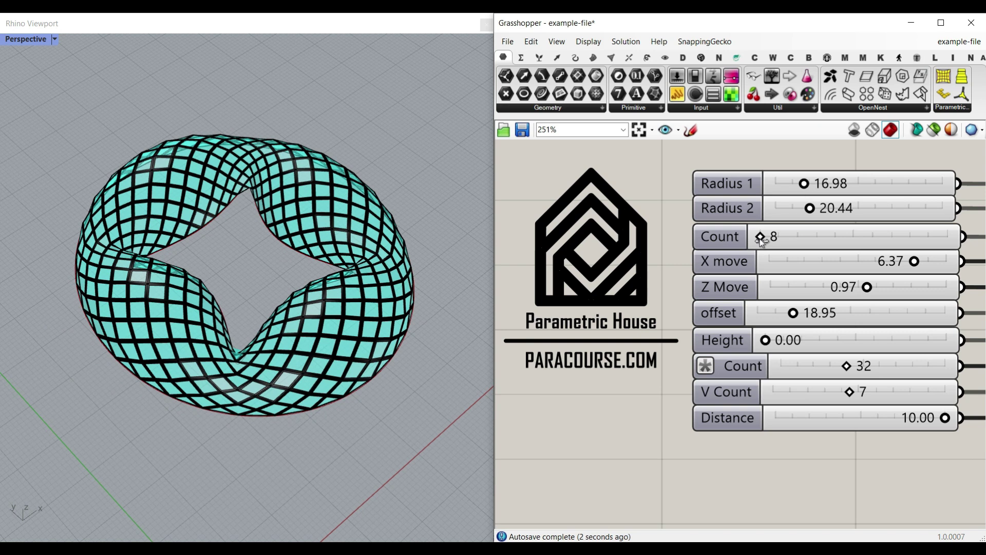
{"action": "mouse_move", "coordinate": [793, 237]}
{"action": "left_mouse_down"}
{"action": "mouse_move", "coordinate": [877, 239]}
{"action": "mouse_move", "coordinate": [805, 237]}
{"action": "left_mouse_up"}
{"action": "right_click_drag", "start_coordinate": [189, 261], "coordinate": [192, 321]}
{"action": "left_click_drag", "start_coordinate": [765, 236], "coordinate": [793, 240]}
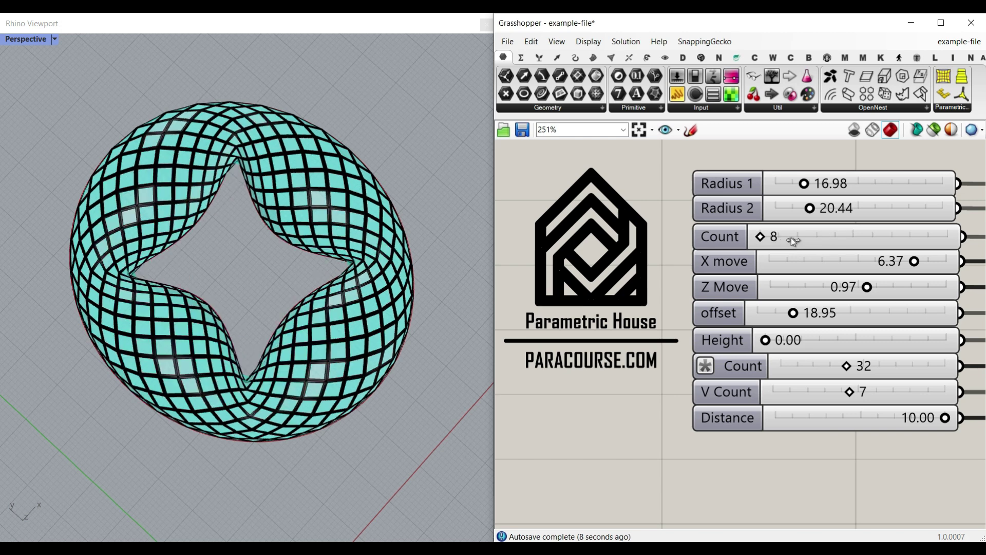
- Set the pavilion's X move to 0.27, Z Move to -5.00 and Height to 14.21
{"action": "left_click_drag", "start_coordinate": [917, 262], "coordinate": [902, 288]}
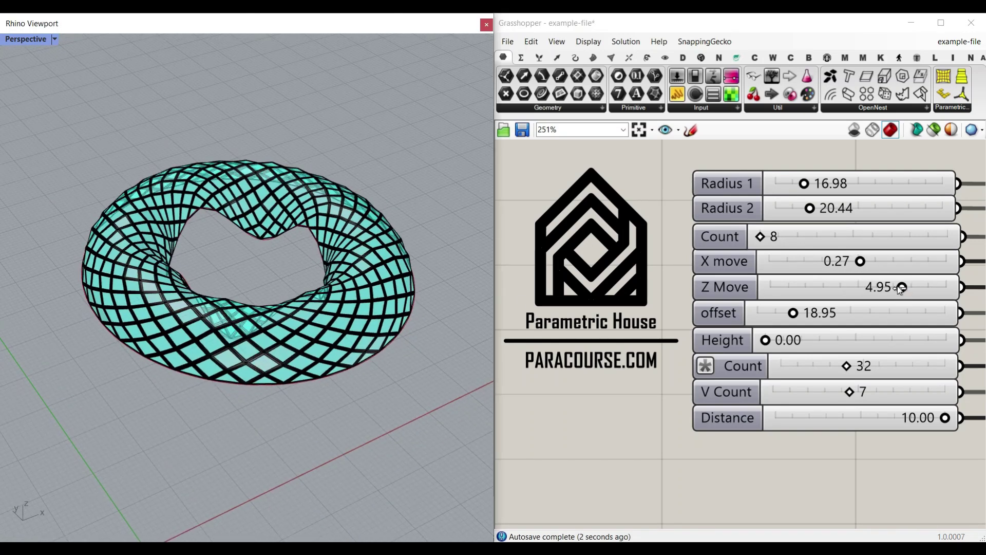
{"action": "mouse_move", "coordinate": [901, 288]}
{"action": "left_mouse_down"}
{"action": "mouse_move", "coordinate": [912, 286]}
{"action": "mouse_move", "coordinate": [878, 286]}
{"action": "mouse_move", "coordinate": [906, 286]}
{"action": "left_mouse_up"}
{"action": "left_click_drag", "start_coordinate": [765, 342], "coordinate": [822, 341]}
{"action": "left_click_drag", "start_coordinate": [906, 288], "coordinate": [818, 293]}
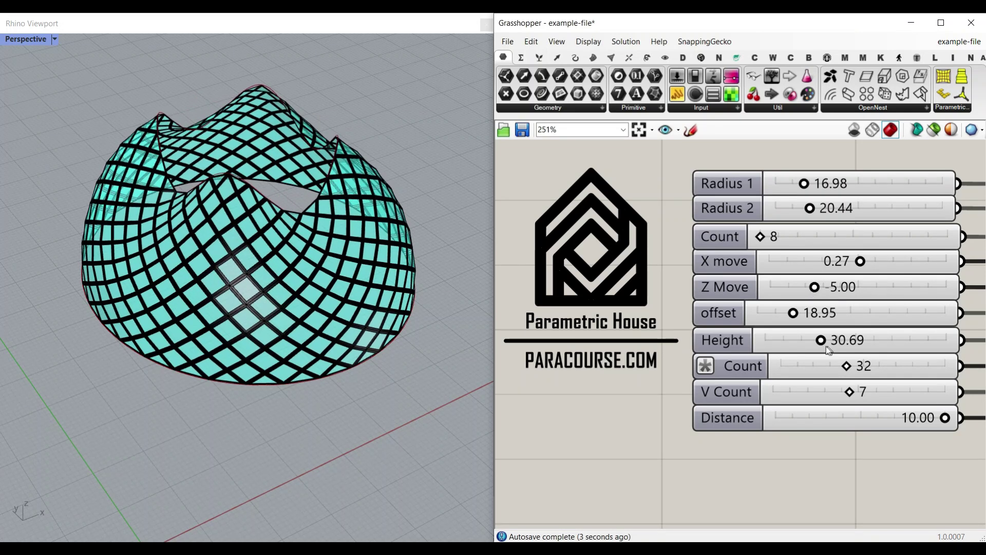
{"action": "left_click_drag", "start_coordinate": [821, 341], "coordinate": [790, 341]}
{"action": "scroll", "coordinate": [246, 286], "scroll_direction": "up", "scroll_amount": 3}
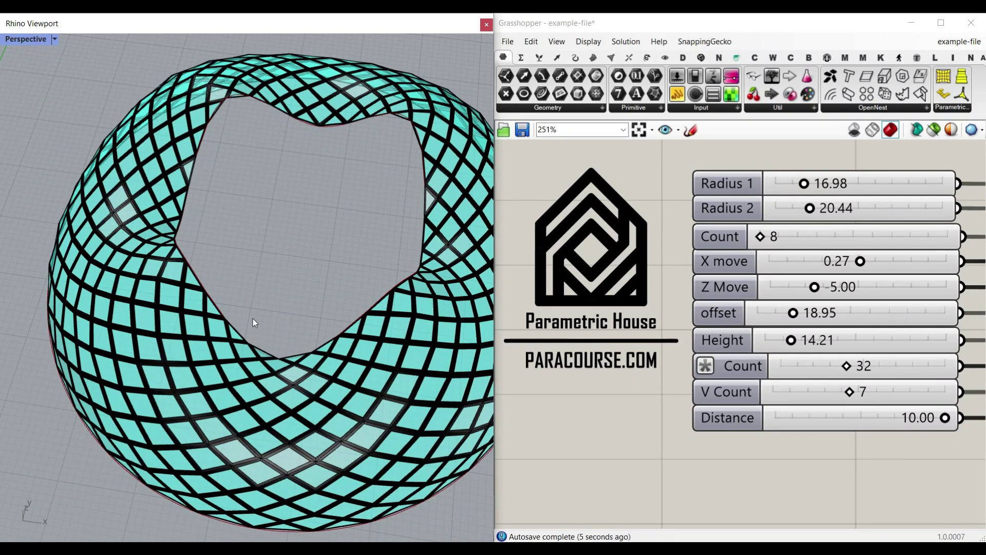
- Set the pavilion's offset to 16.75 and the lower Count to 40
{"action": "left_click_drag", "start_coordinate": [795, 313], "coordinate": [798, 313]}
{"action": "right_click_drag", "start_coordinate": [267, 401], "coordinate": [267, 307]}
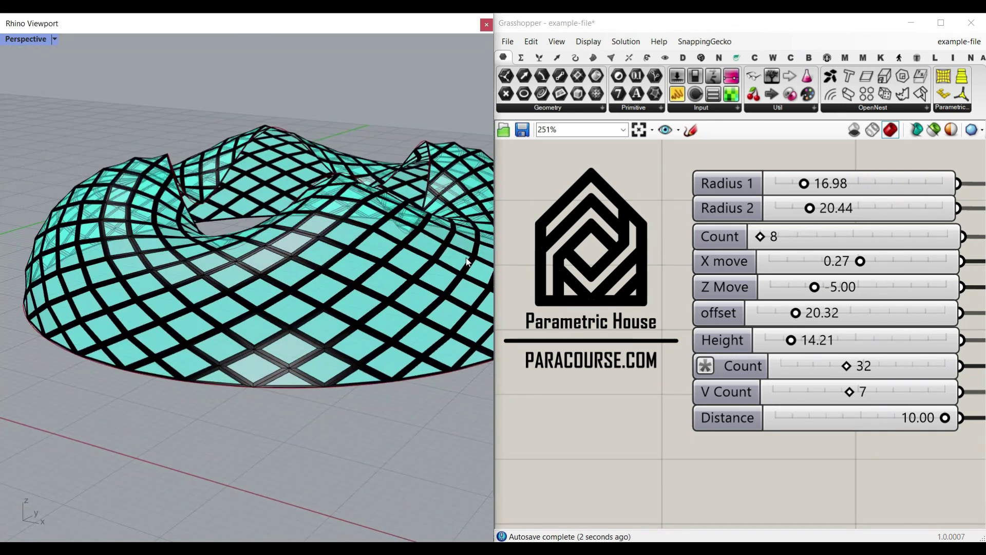
{"action": "left_click_drag", "start_coordinate": [790, 316], "coordinate": [794, 317]}
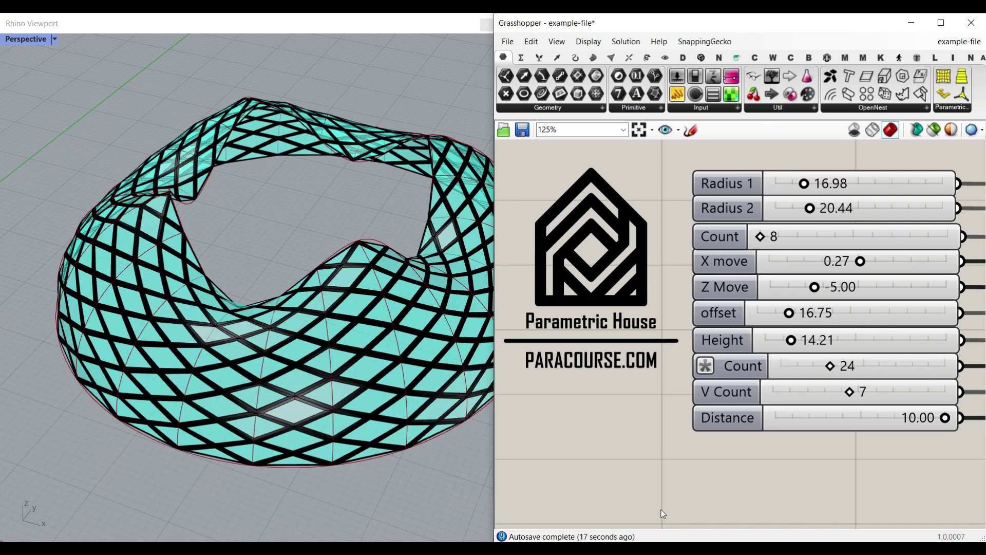
{"action": "right_click_drag", "start_coordinate": [275, 465], "coordinate": [267, 367]}
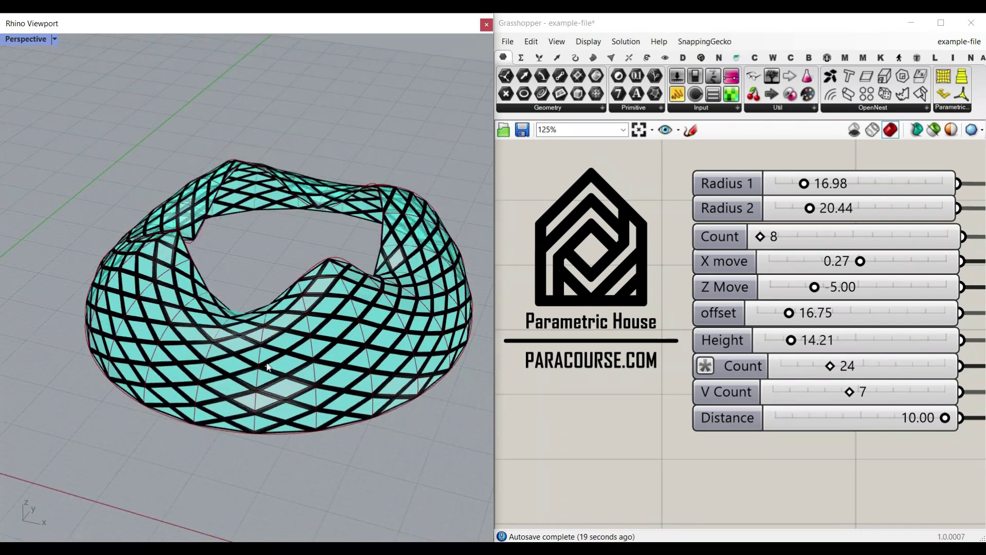
{"action": "left_click_drag", "start_coordinate": [829, 376], "coordinate": [864, 366]}
{"action": "right_click_drag", "start_coordinate": [288, 360], "coordinate": [308, 310]}
{"action": "scroll", "coordinate": [293, 293], "scroll_direction": "up", "scroll_amount": 3}
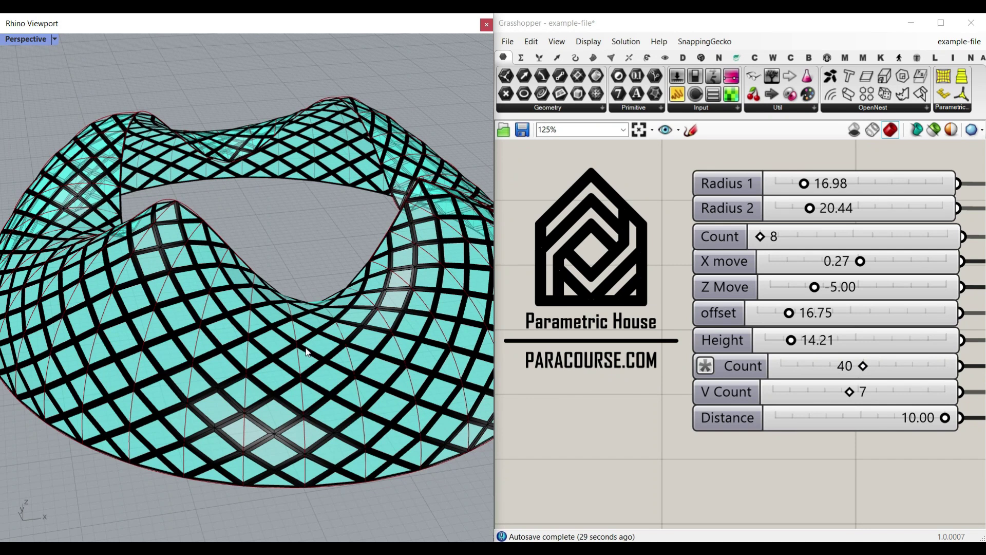
- Set V Count to 3 and Distance to 2.89, and inspect the pavilion's diagrid from several angles
{"action": "left_click_drag", "start_coordinate": [850, 393], "coordinate": [782, 390]}
{"action": "left_click_drag", "start_coordinate": [948, 418], "coordinate": [825, 418]}
{"action": "scroll", "coordinate": [319, 283], "scroll_direction": "down", "scroll_amount": 4}
{"action": "right_click_drag", "start_coordinate": [319, 283], "coordinate": [196, 288]}
{"action": "scroll", "coordinate": [196, 288], "scroll_direction": "up", "scroll_amount": 5}
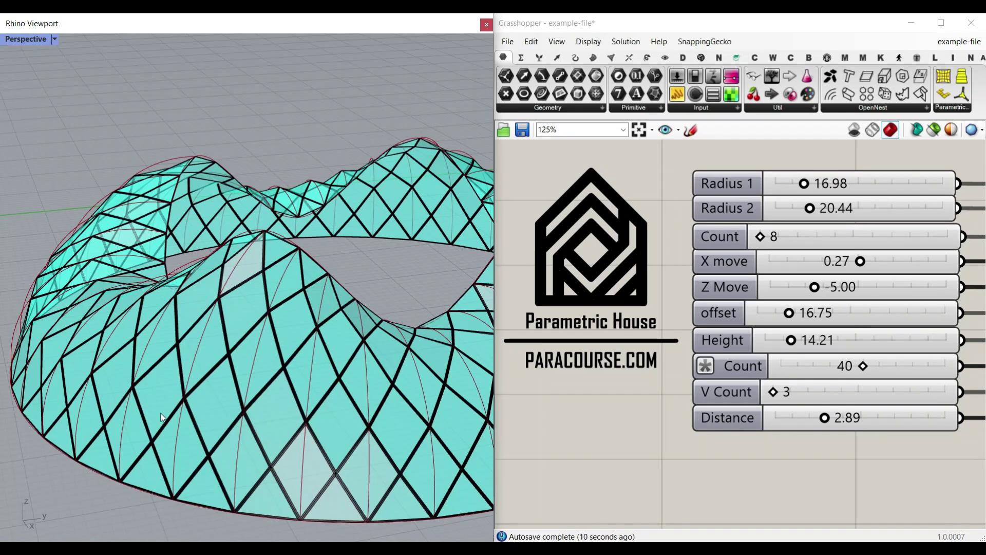
{"action": "right_click_drag", "start_coordinate": [301, 326], "coordinate": [384, 308]}
{"action": "scroll", "coordinate": [237, 343], "scroll_direction": "down", "scroll_amount": 4}
{"action": "scroll", "coordinate": [318, 298], "scroll_direction": "up", "scroll_amount": 6}
{"action": "right_click_drag", "start_coordinate": [278, 326], "coordinate": [224, 346]}
{"action": "scroll", "coordinate": [224, 345], "scroll_direction": "down", "scroll_amount": 3}
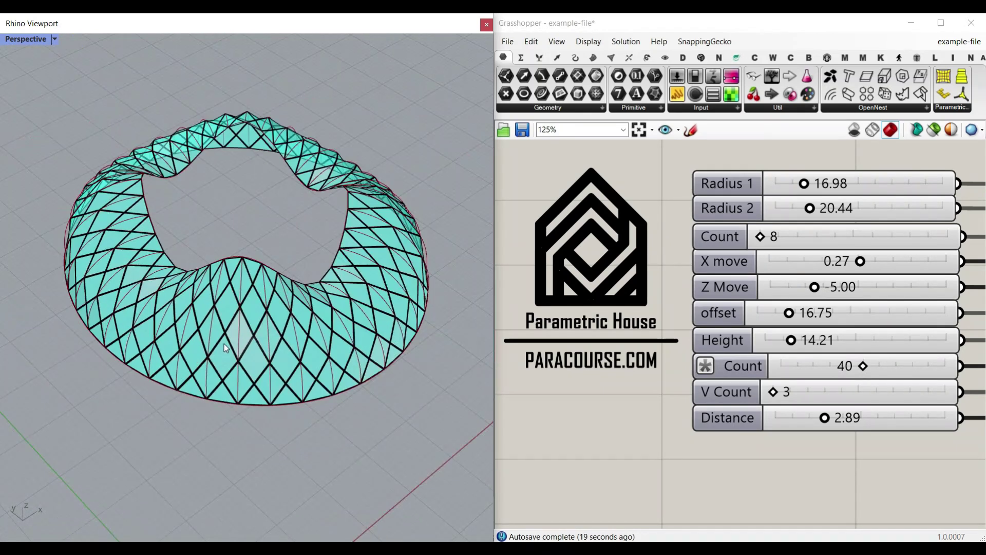
- Start a new Grasshopper document and place an Ellipse component on the canvas
{"action": "left_click", "coordinate": [509, 42]}
{"action": "left_click", "coordinate": [544, 58]}
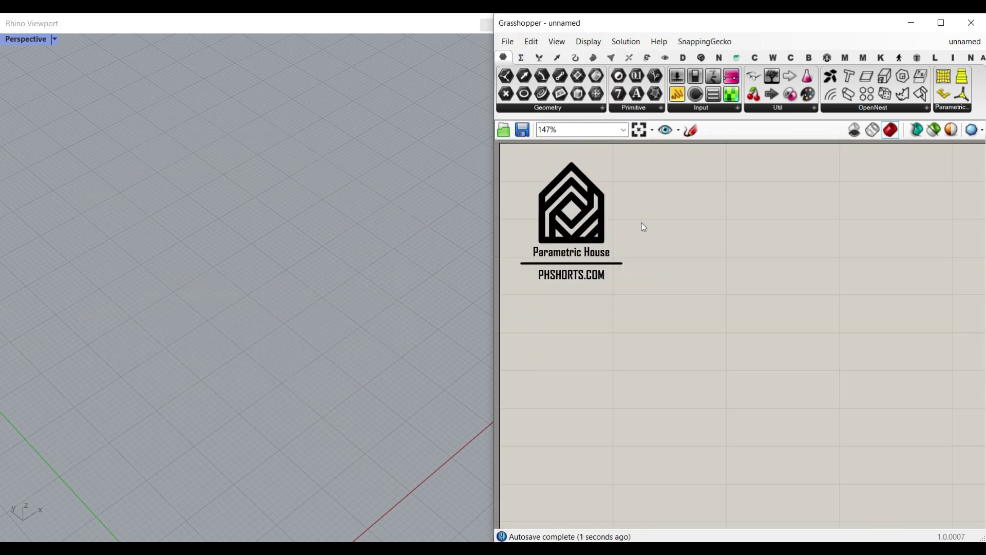
{"action": "left_click", "coordinate": [576, 58]}
{"action": "left_click", "coordinate": [677, 107]}
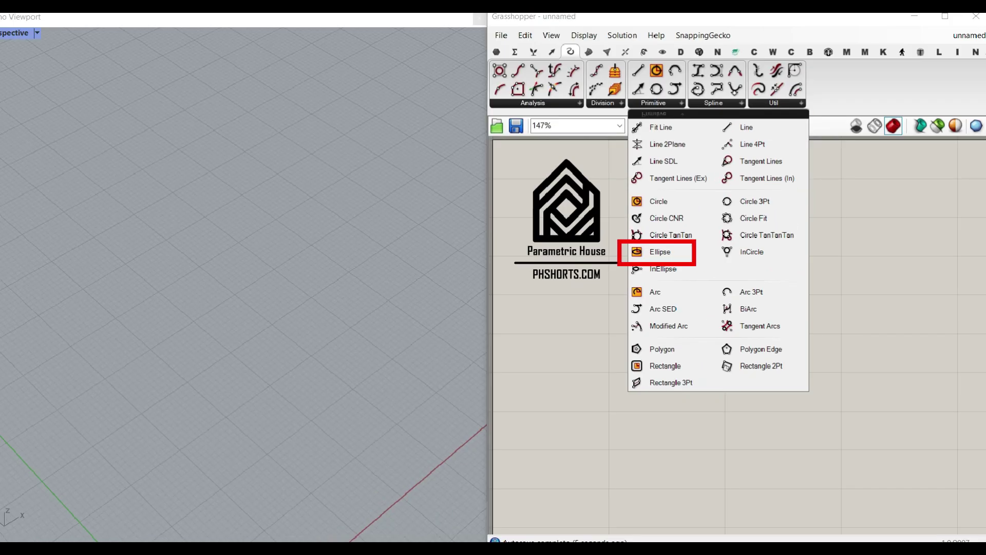
{"action": "left_click", "coordinate": [661, 104]}
{"action": "left_click_drag", "start_coordinate": [660, 251], "coordinate": [764, 336]}
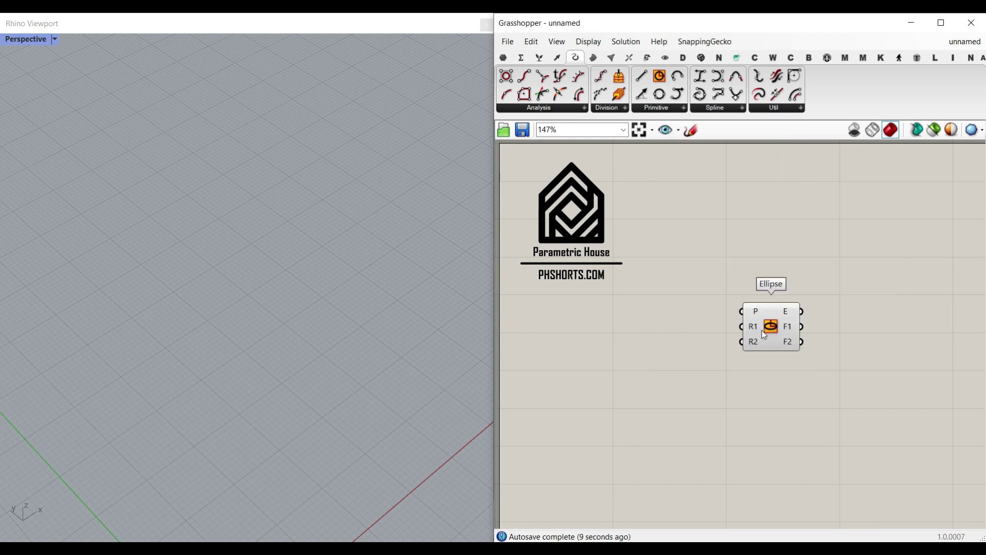
- Display the full names of component inputs and outputs on the canvas
{"action": "scroll", "coordinate": [763, 331], "scroll_direction": "up", "scroll_amount": 3}
{"action": "left_click", "coordinate": [588, 41]}
{"action": "left_click", "coordinate": [622, 89]}
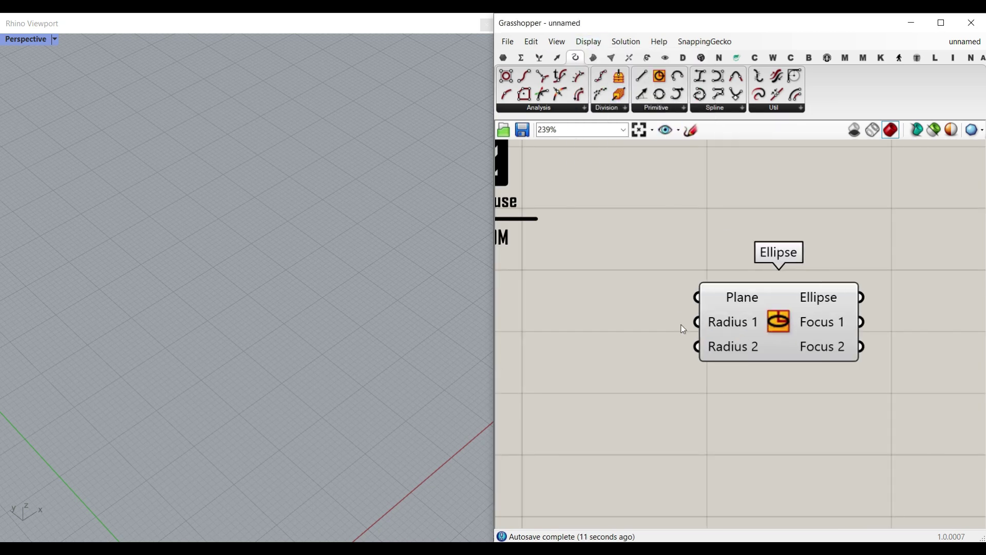
{"action": "right_click_drag", "start_coordinate": [628, 282], "coordinate": [669, 329]}
{"action": "scroll", "coordinate": [581, 351], "scroll_direction": "up", "scroll_amount": 1}
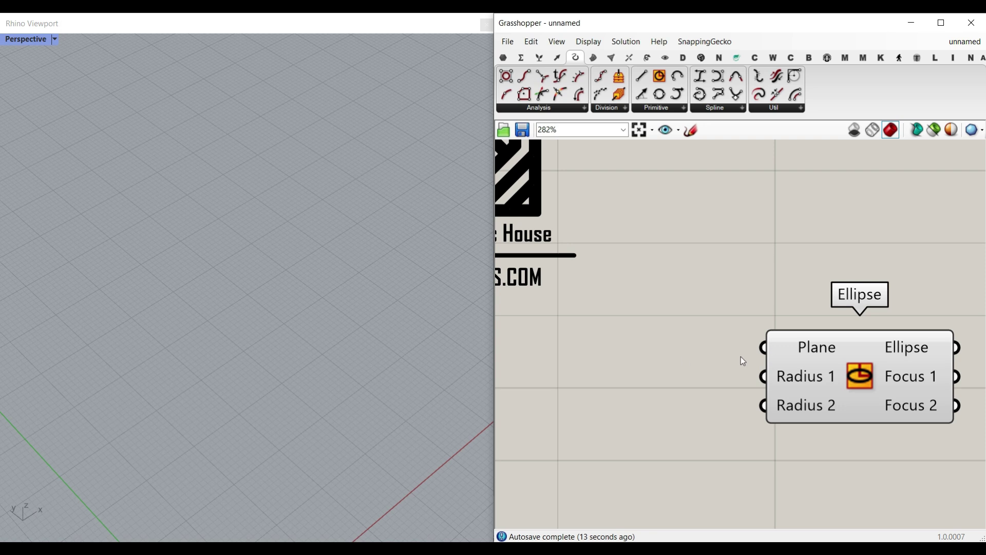
- Add a Point parameter beside the Ellipse component and connect it to the Plane input
{"action": "left_click", "coordinate": [505, 60]}
{"action": "left_click_drag", "start_coordinate": [572, 202], "coordinate": [763, 348]}
{"action": "left_click_drag", "start_coordinate": [657, 367], "coordinate": [645, 350]}
- Assign one point picked in the Rhino viewport to the Point parameter and move it farther from the origin
{"action": "right_click", "coordinate": [643, 350]}
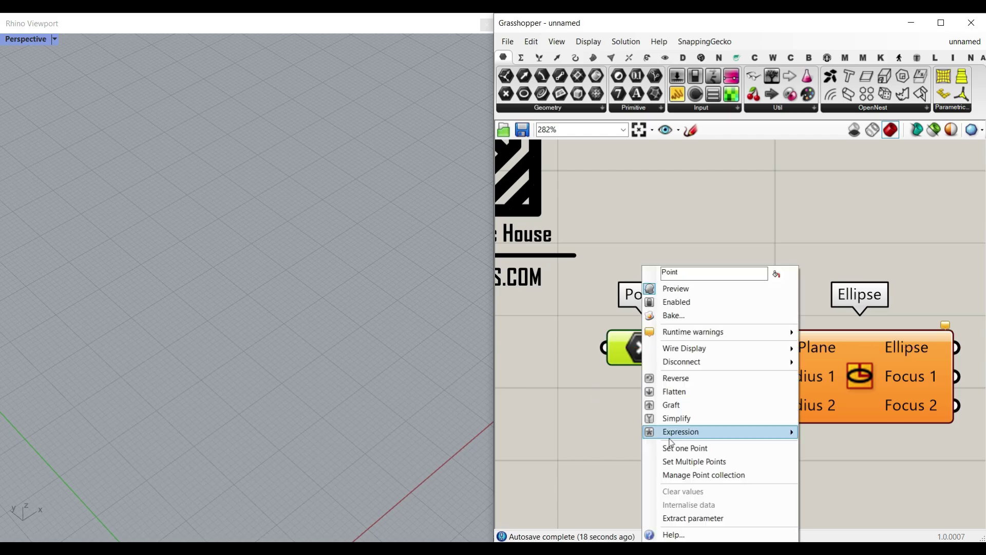
{"action": "left_click", "coordinate": [679, 447]}
{"action": "left_click", "coordinate": [344, 316]}
{"action": "scroll", "coordinate": [287, 299], "scroll_direction": "down", "scroll_amount": 2}
{"action": "left_click", "coordinate": [638, 355]}
{"action": "left_click_drag", "start_coordinate": [319, 307], "coordinate": [261, 242]}
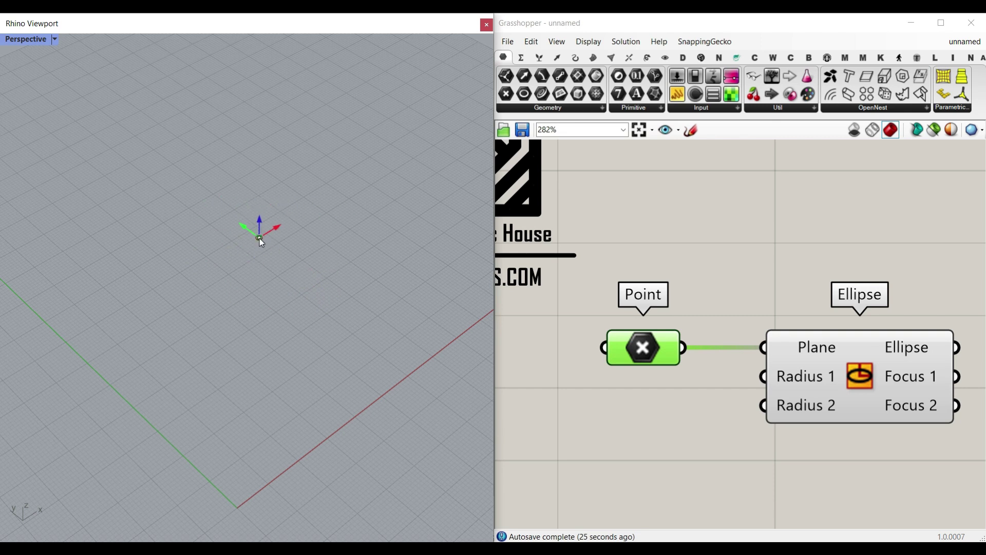
- Create a number slider of 12.55, duplicate it, and connect the two sliders to the Ellipse's Radius 1 and Radius 2
{"action": "right_click_drag", "start_coordinate": [670, 408], "coordinate": [743, 384]}
{"action": "double_click", "coordinate": [626, 386]}
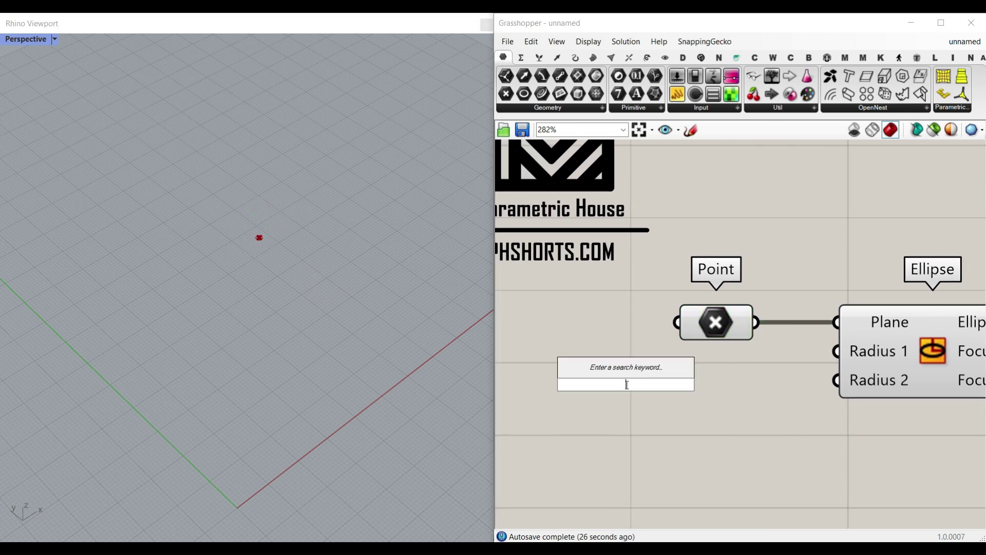
{"action": "type", "text": "12.55"}
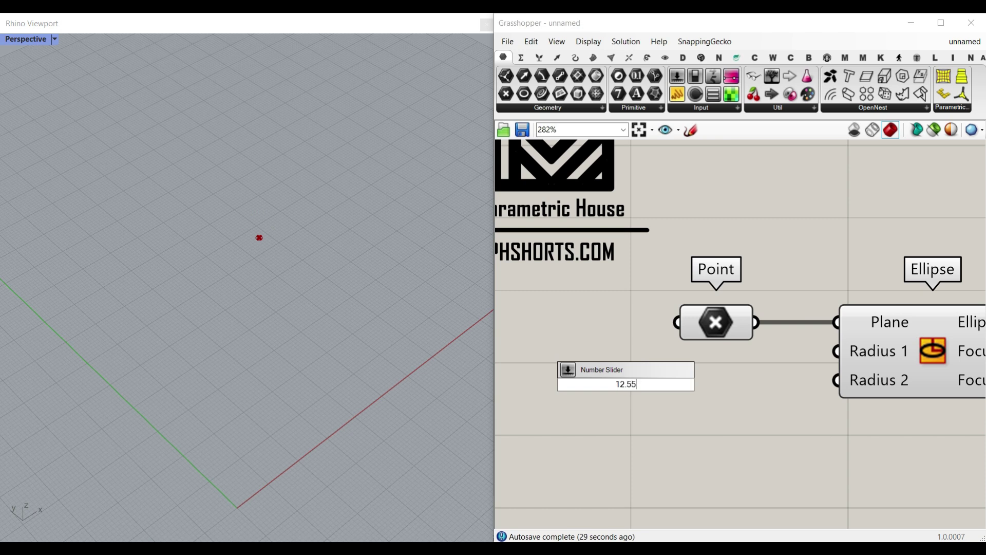
{"action": "key", "text": "Return"}
{"action": "left_click_drag", "start_coordinate": [711, 377], "coordinate": [749, 399]}
{"action": "left_click_drag", "start_coordinate": [769, 364], "coordinate": [837, 351]}
{"action": "left_click_drag", "start_coordinate": [780, 394], "coordinate": [836, 380]}
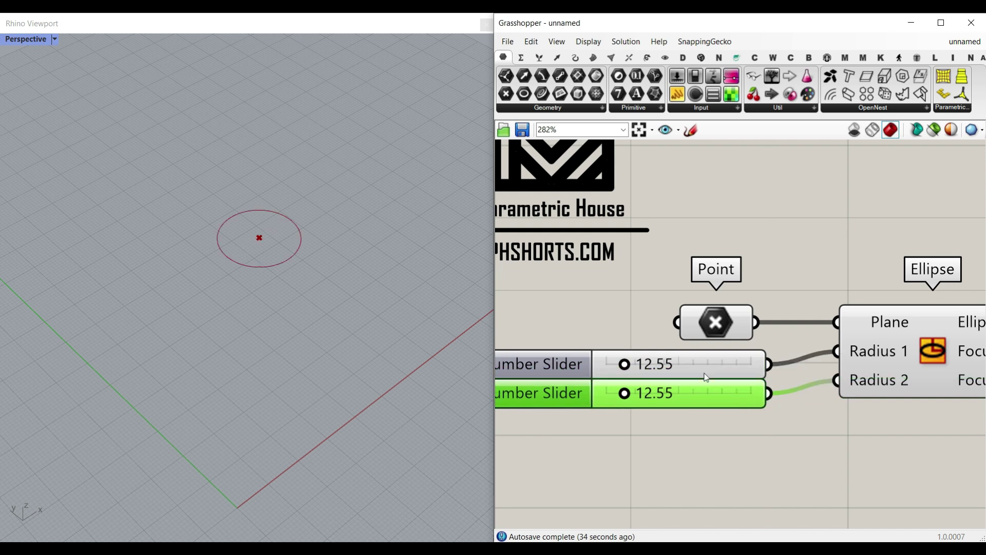
- Set the Radius 1 slider to 38.11 and the Radius 2 slider to 49.82, and nudge the Ellipse component toward its inputs
{"action": "left_click_drag", "start_coordinate": [626, 365], "coordinate": [662, 364]}
{"action": "left_click_drag", "start_coordinate": [625, 394], "coordinate": [677, 399]}
{"action": "right_click_drag", "start_coordinate": [287, 277], "coordinate": [342, 331]}
{"action": "scroll", "coordinate": [582, 350], "scroll_direction": "down", "scroll_amount": 2}
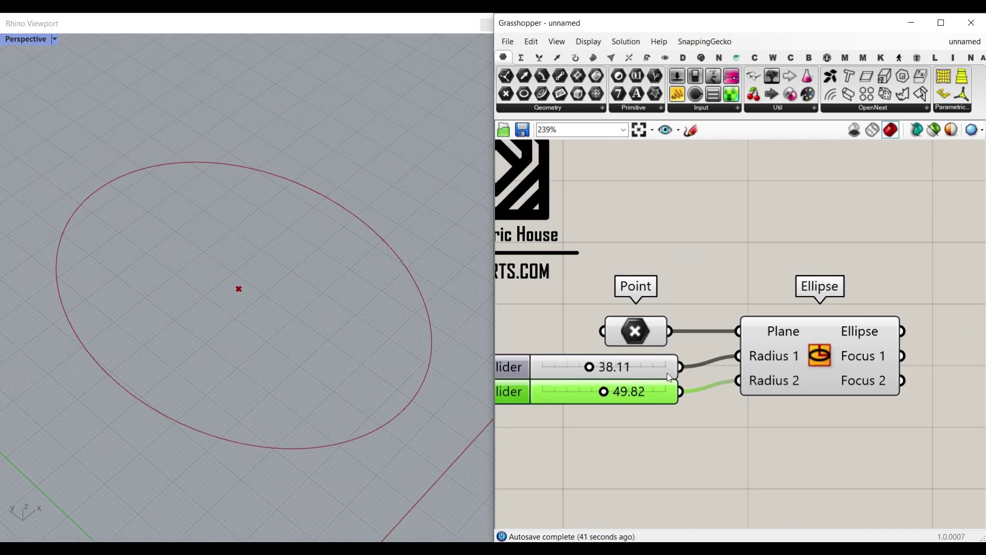
{"action": "left_click", "coordinate": [808, 359]}
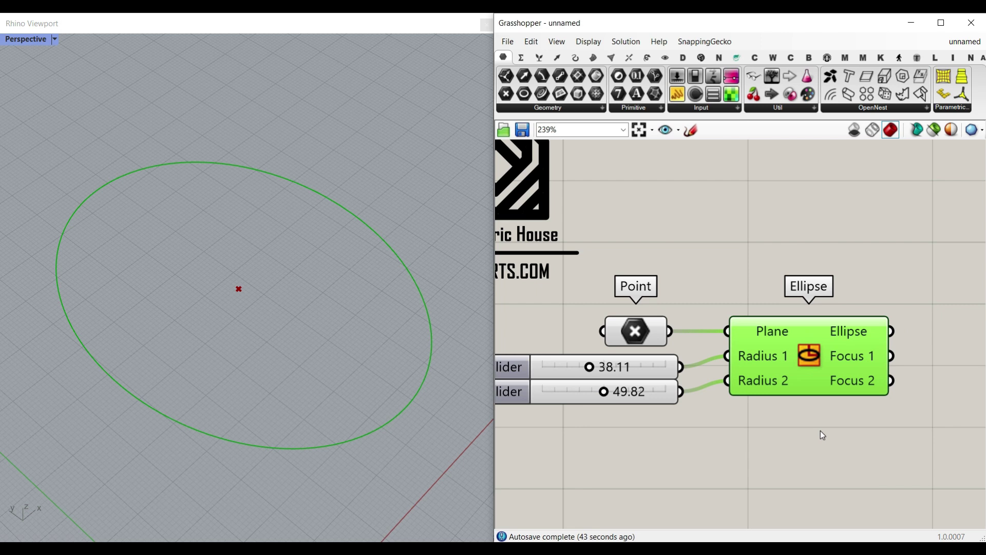